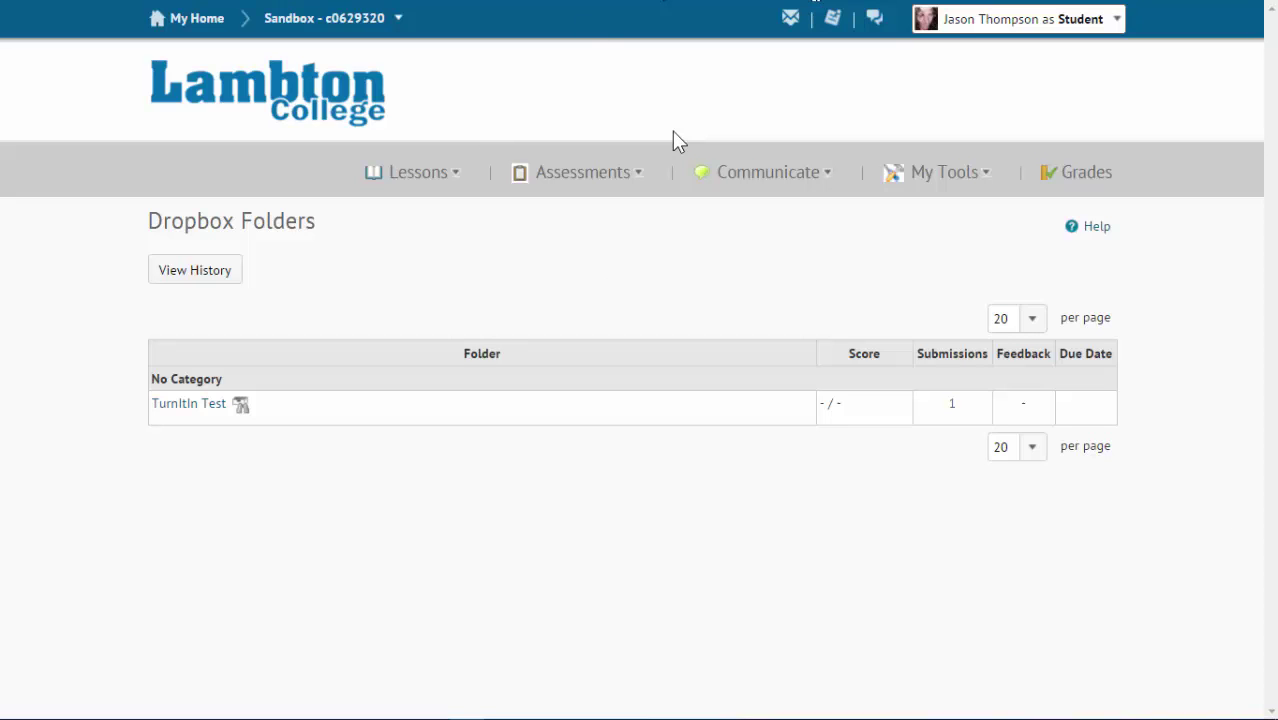
Open the Dropbox folders page from the Assessments menu
left_click(640, 180)
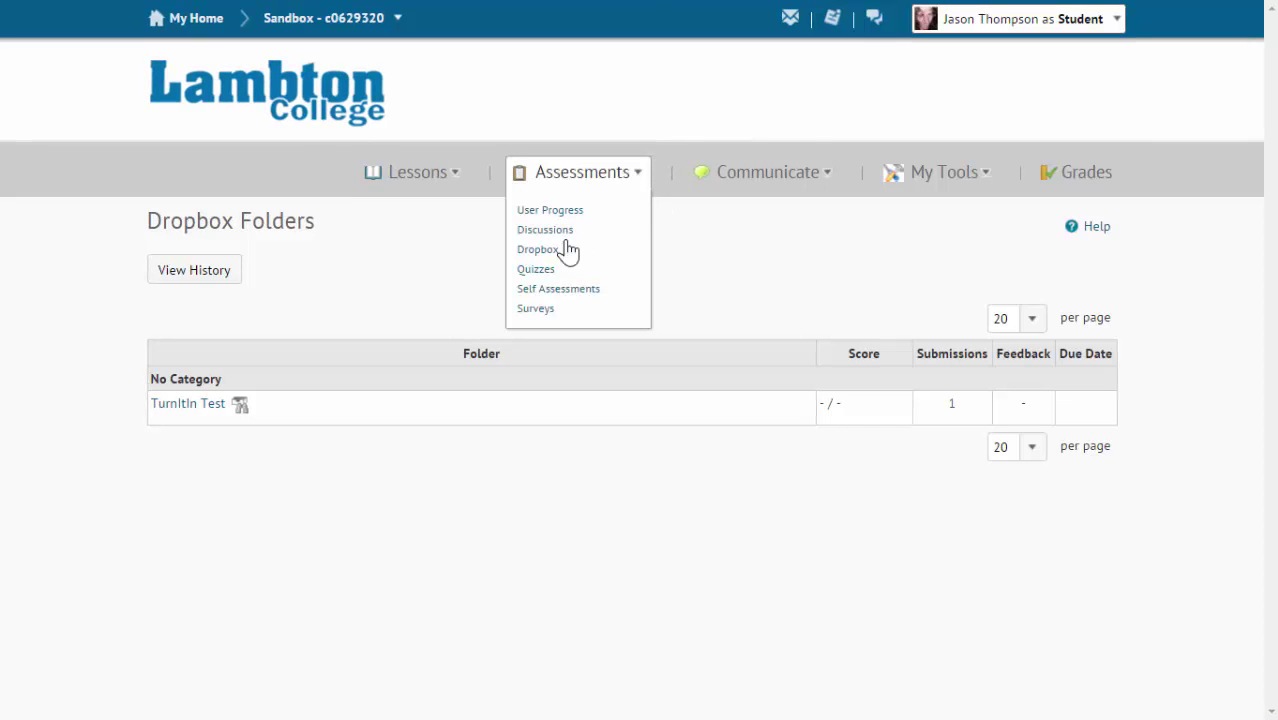
left_click(541, 258)
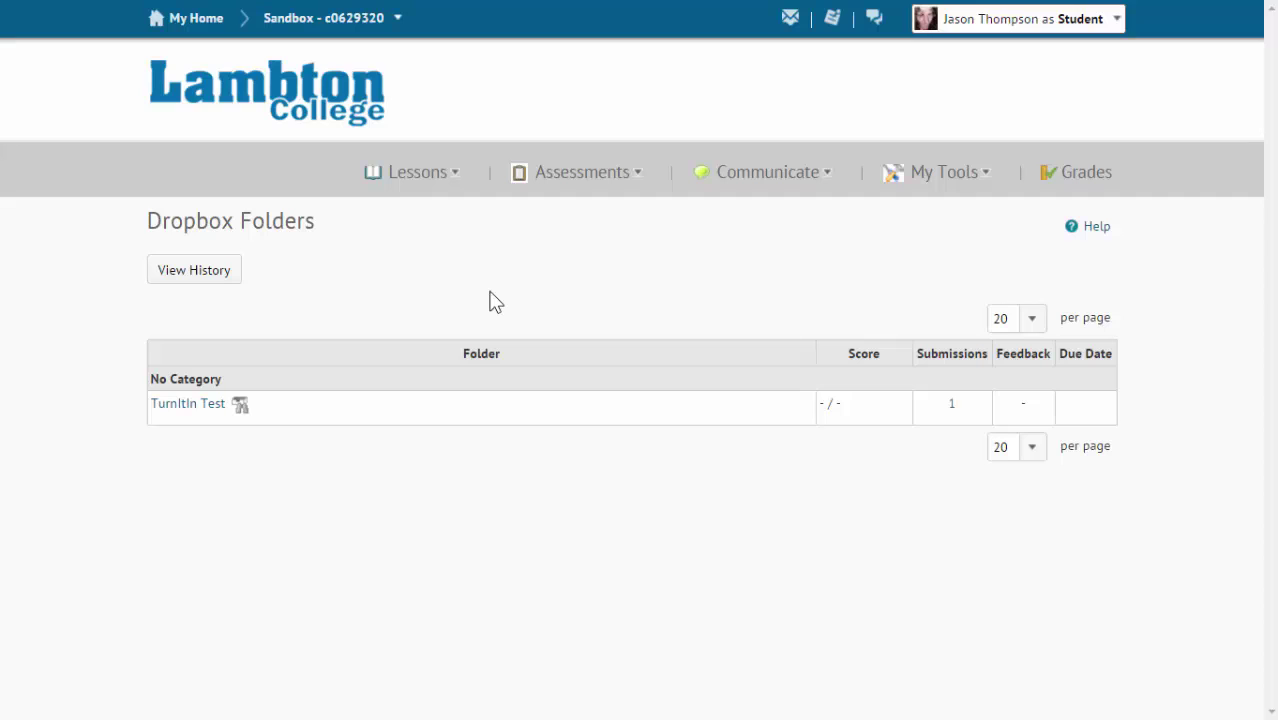
left_click(217, 272)
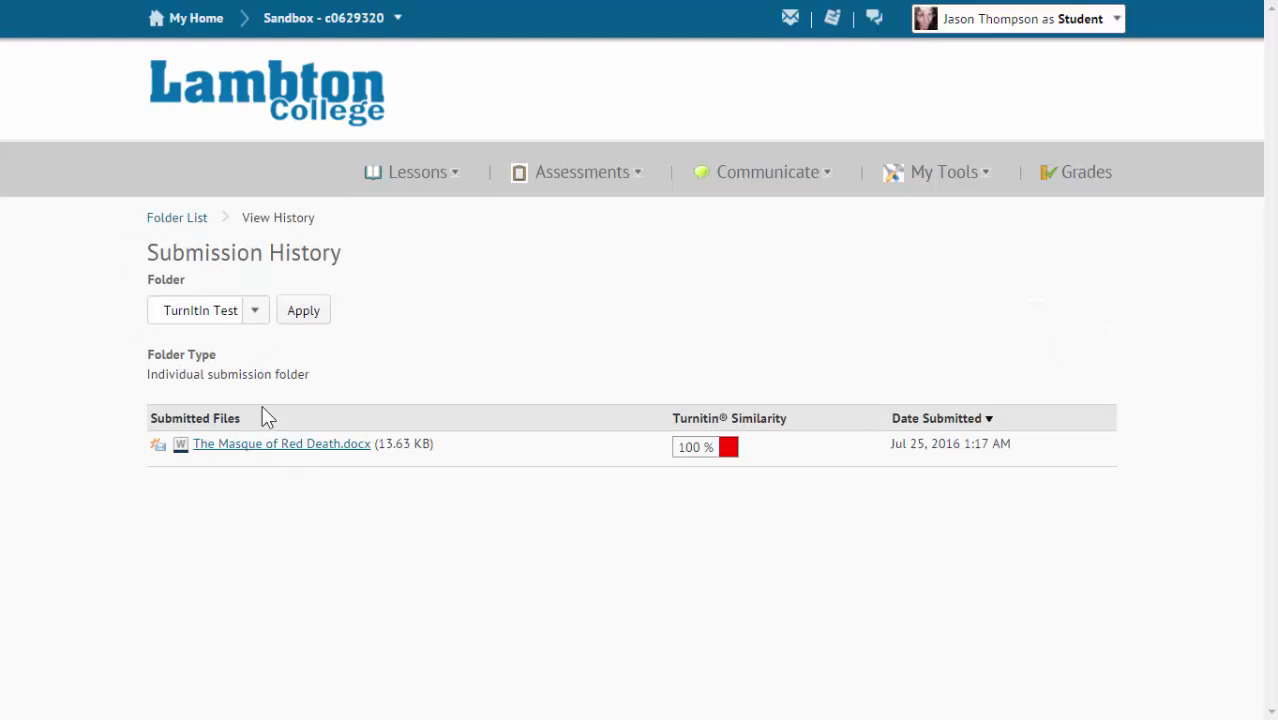
left_click(253, 310)
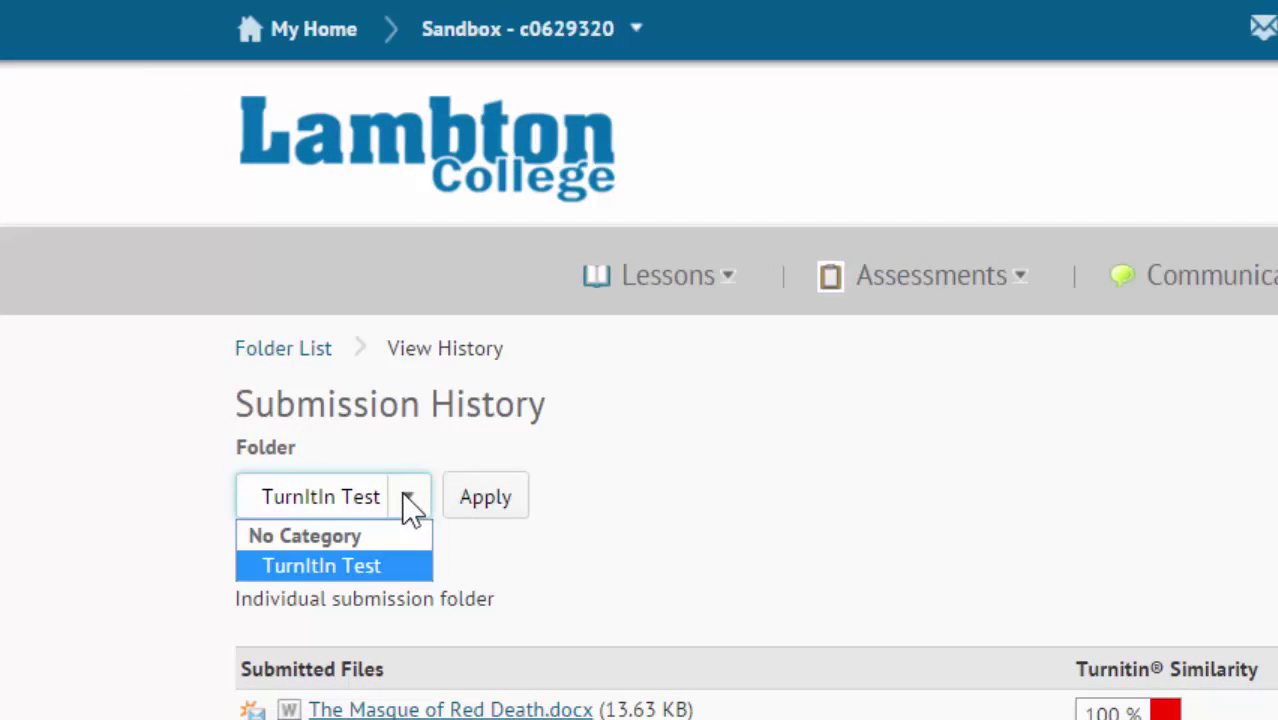
left_click(334, 564)
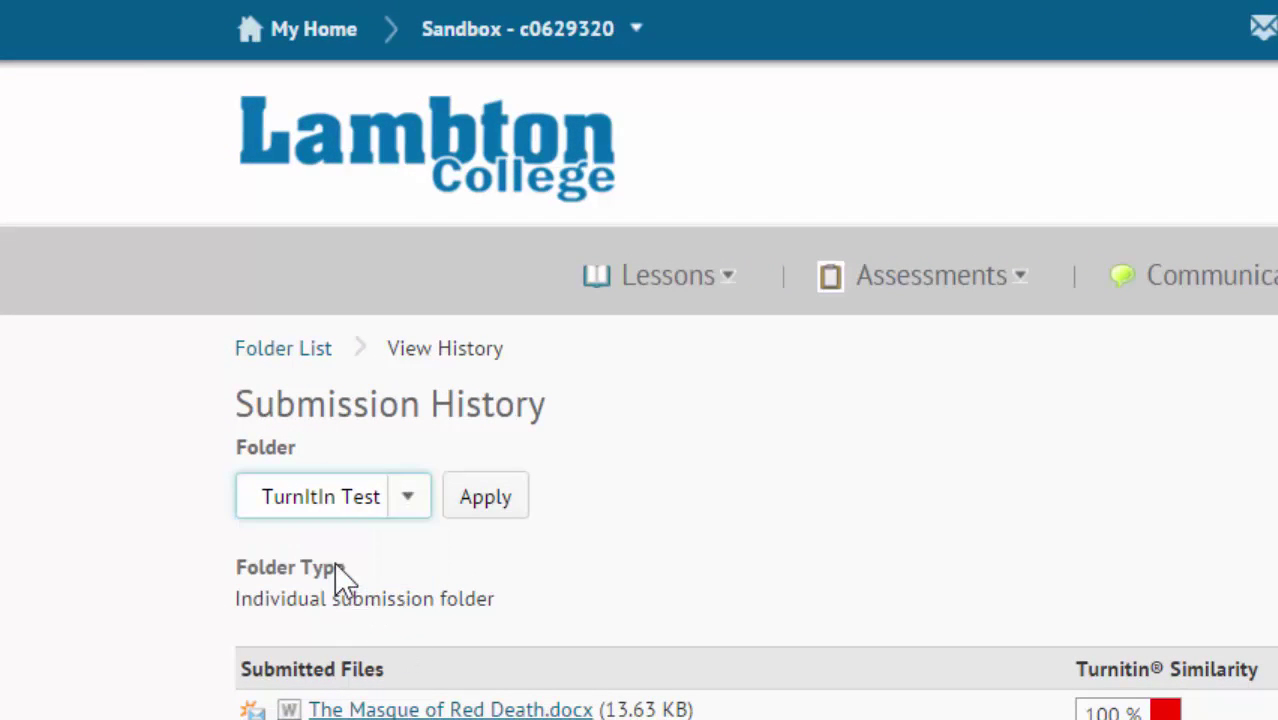
left_click(490, 515)
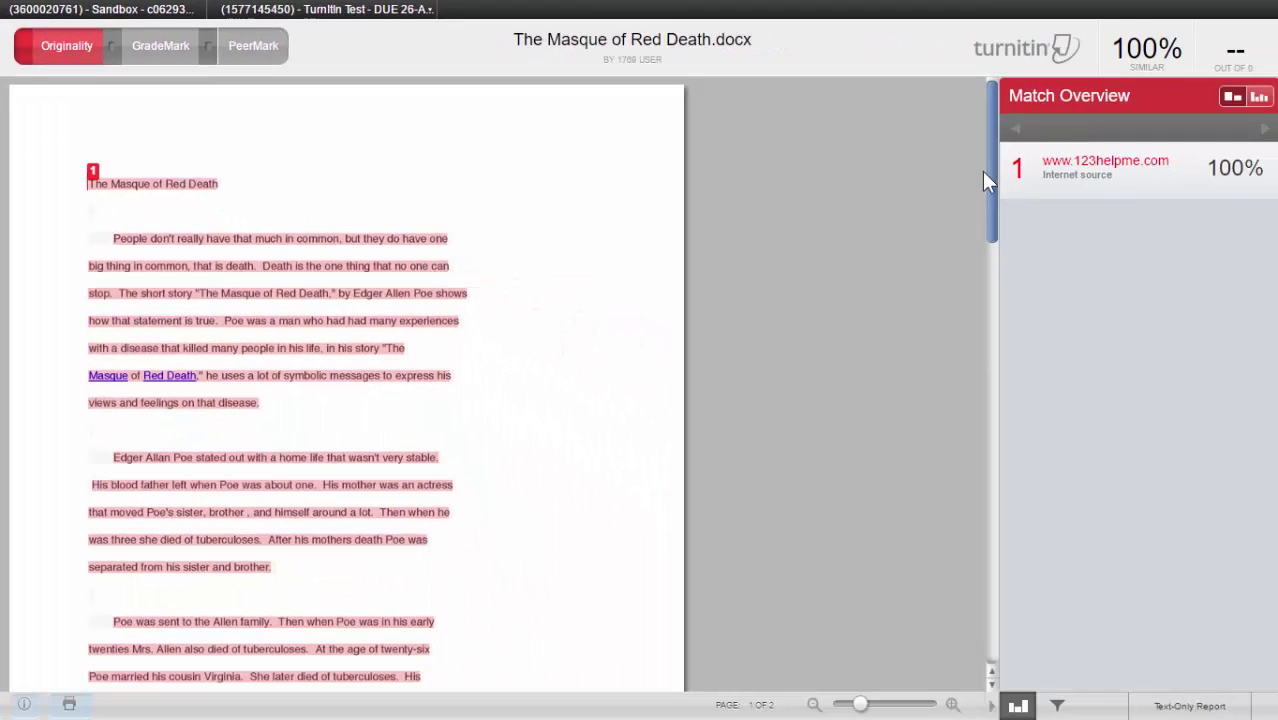
mouse_move(989, 182)
left_mouse_down()
mouse_move(988, 497)
mouse_move(991, 158)
left_mouse_up()
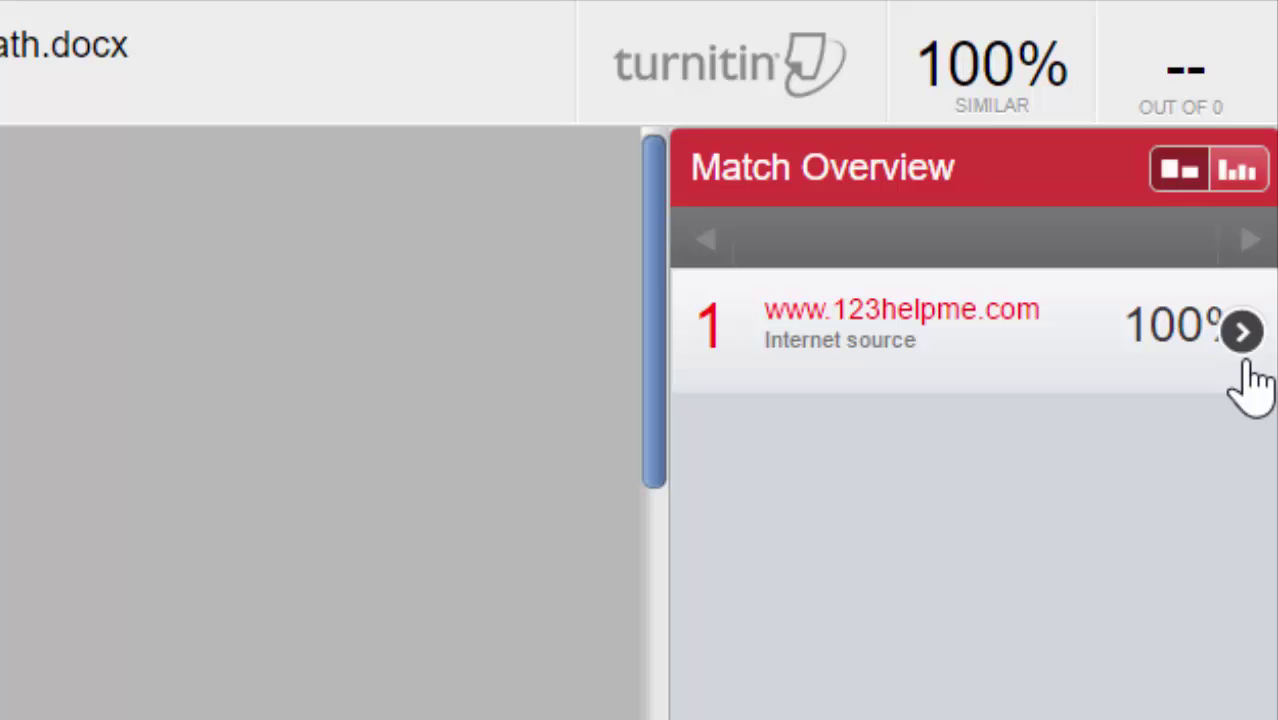
left_click(1242, 330)
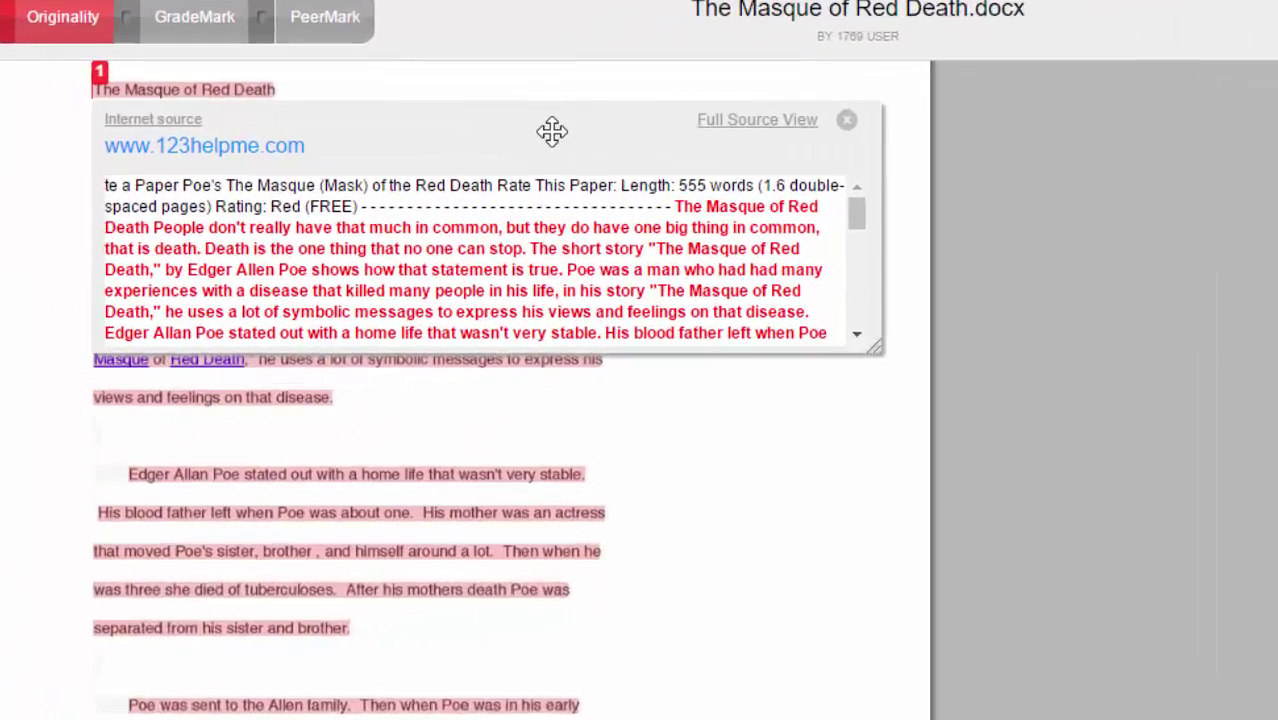
left_click_drag(552, 131, 841, 101)
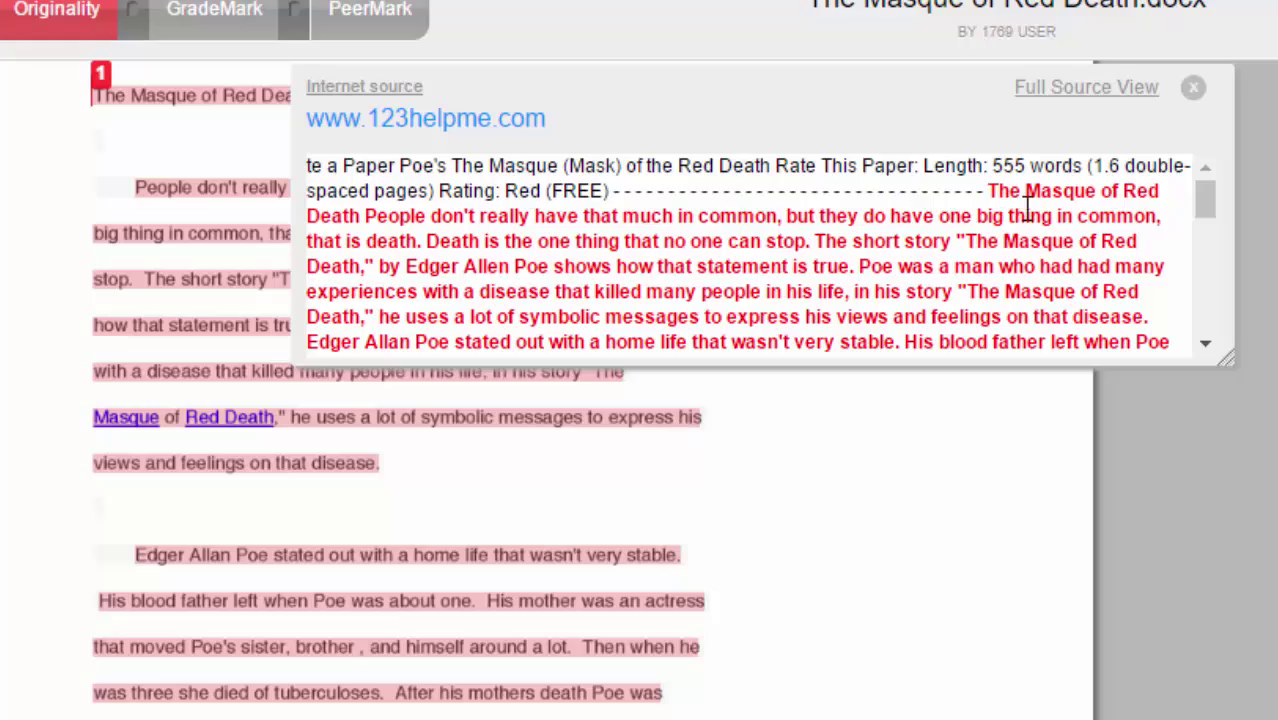
mouse_move(1205, 198)
left_mouse_down()
mouse_move(1208, 297)
mouse_move(1208, 172)
left_mouse_up()
Scroll the full source list, then preview and dismiss the Gateway High School student-paper match
left_click(1193, 88)
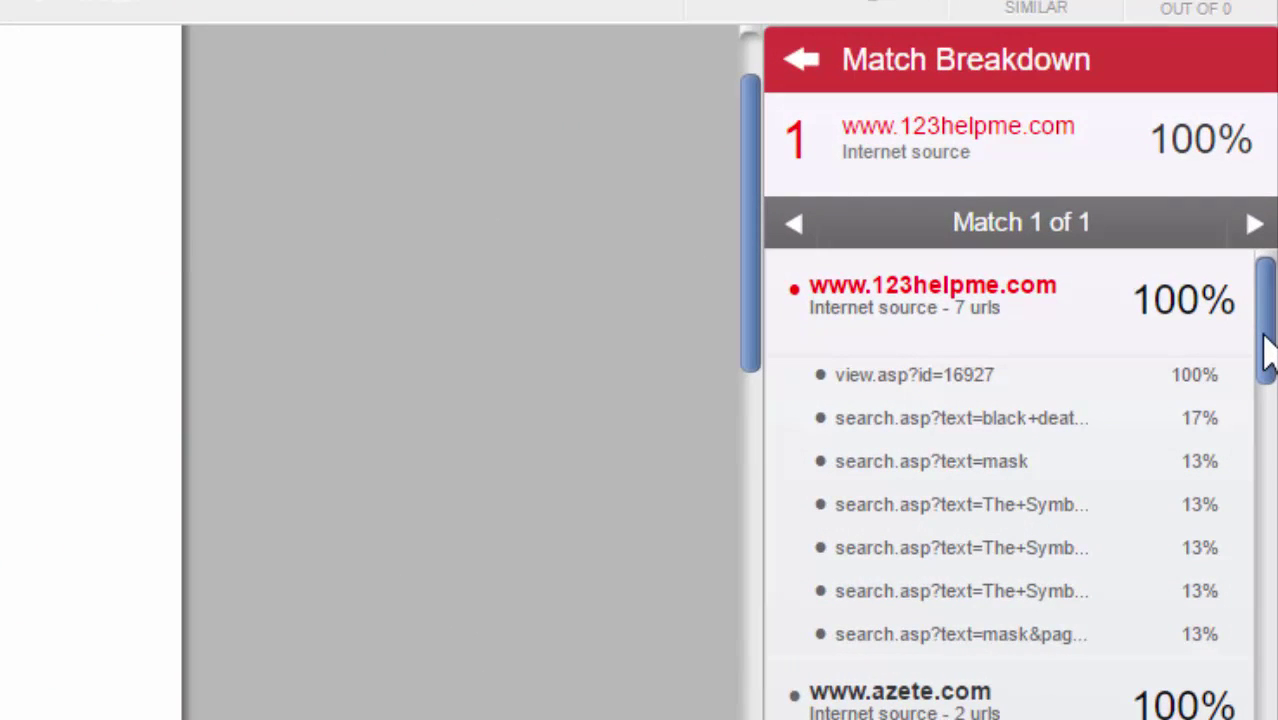
left_click_drag(1266, 350, 1266, 385)
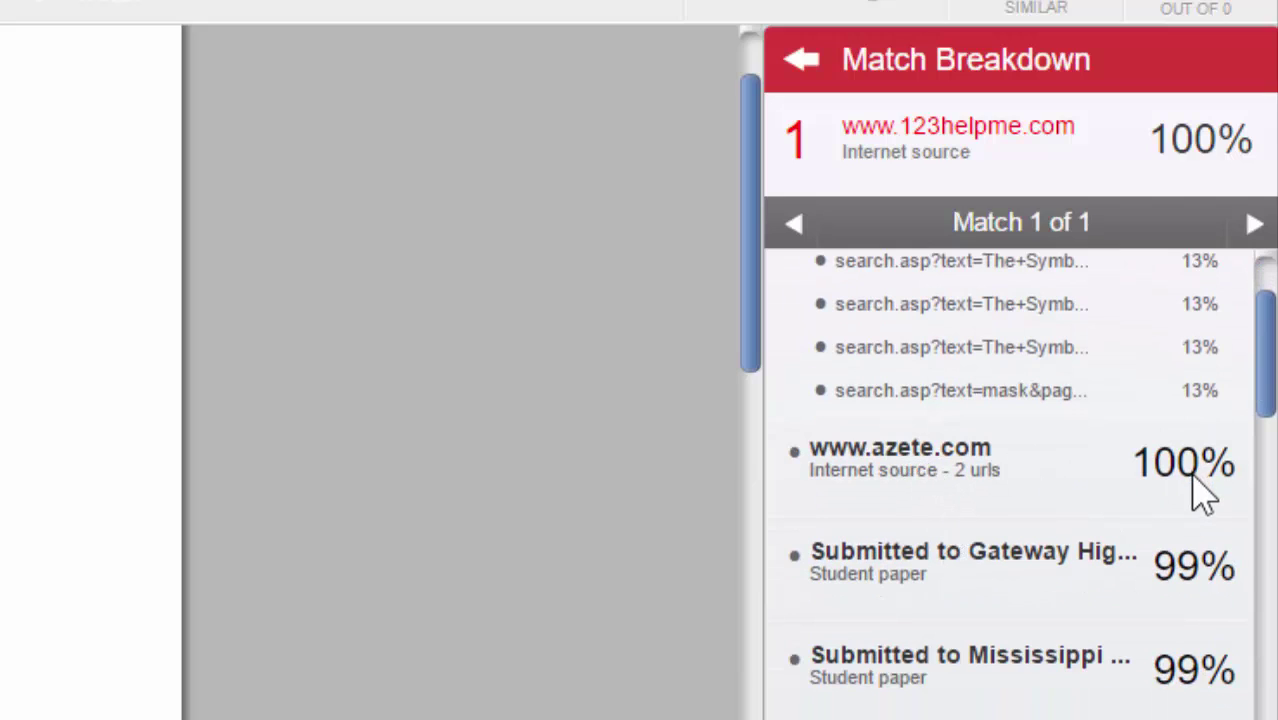
mouse_move(960, 562)
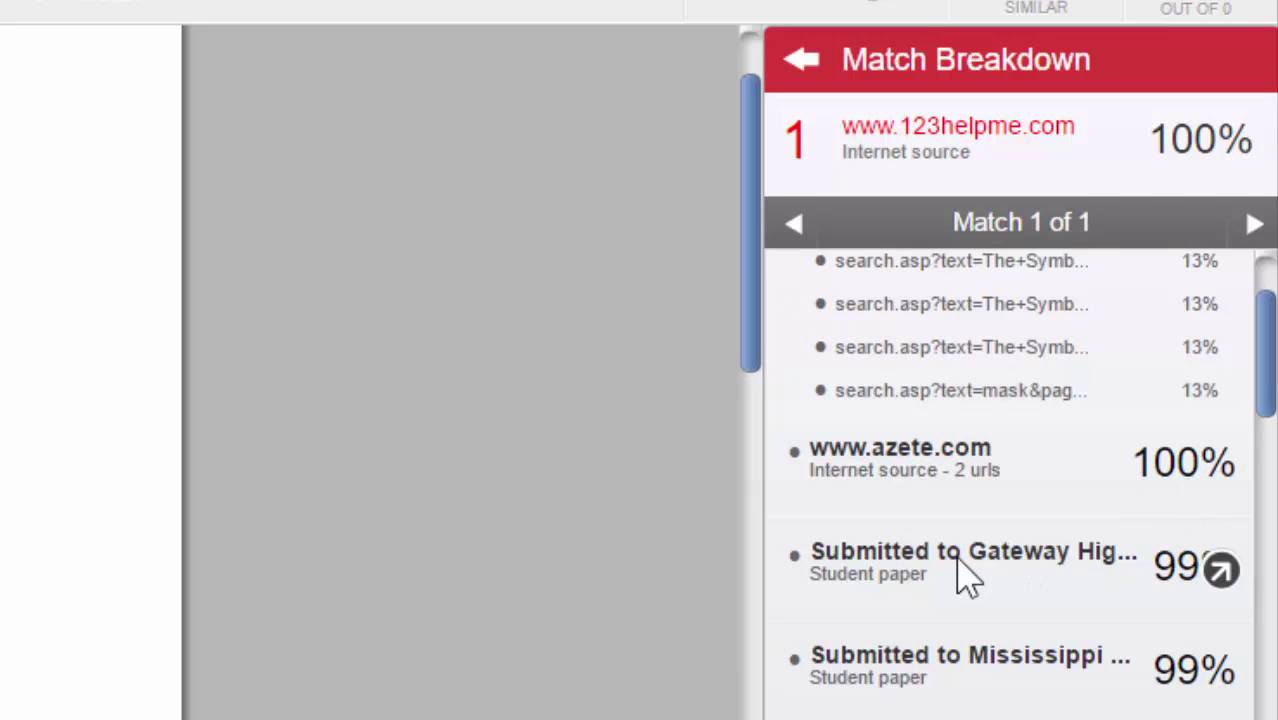
left_click(872, 565)
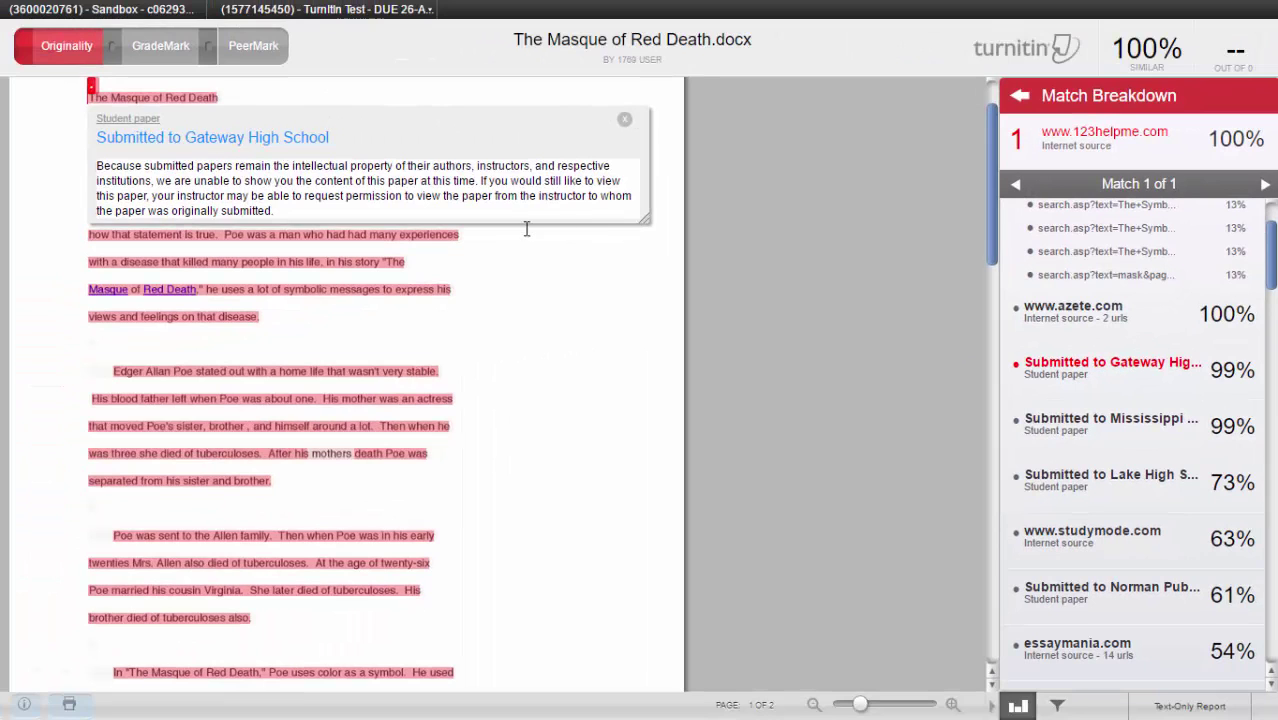
left_click(624, 121)
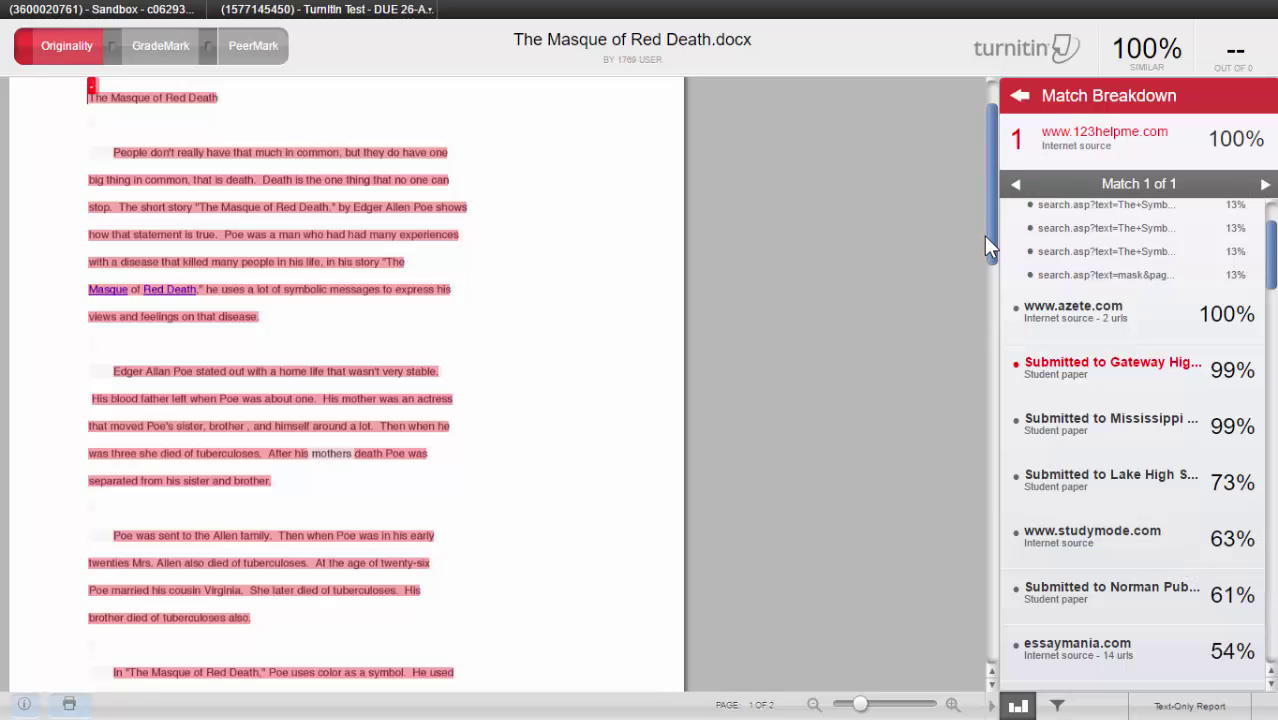
Return to Match Overview, scroll to the top, and leave full-screen view
left_click(1019, 97)
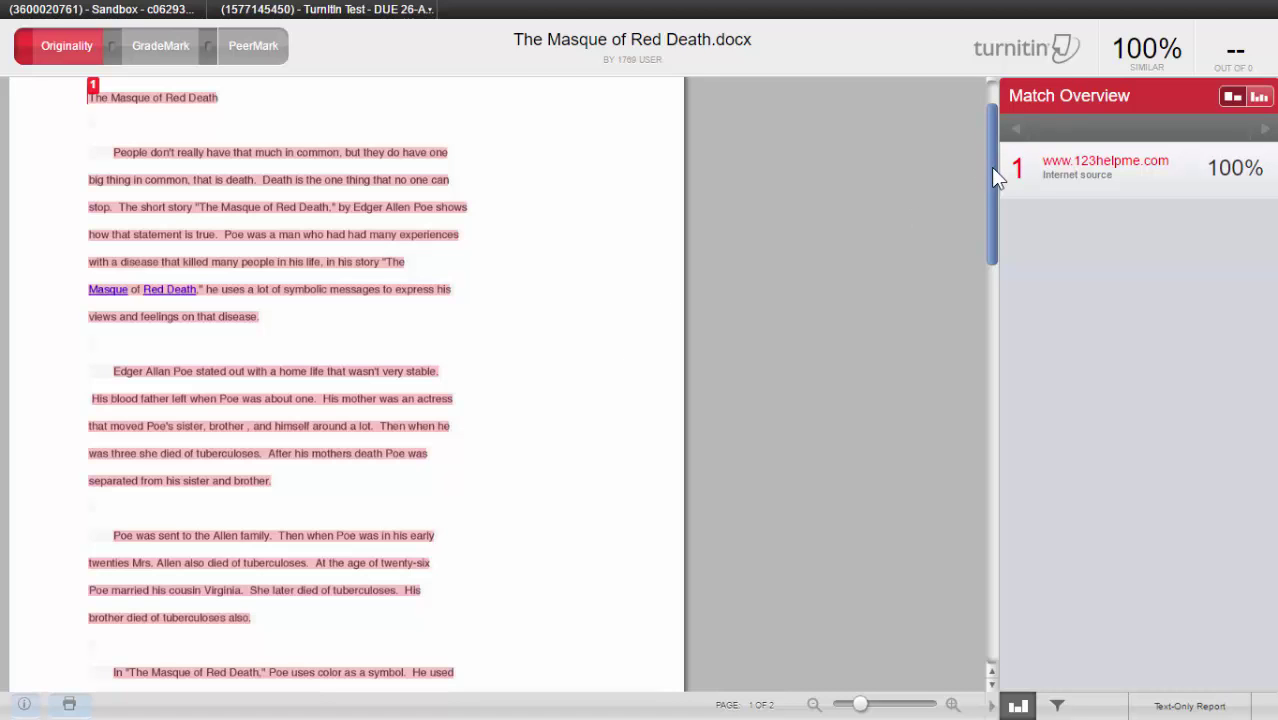
left_click_drag(993, 168, 993, 123)
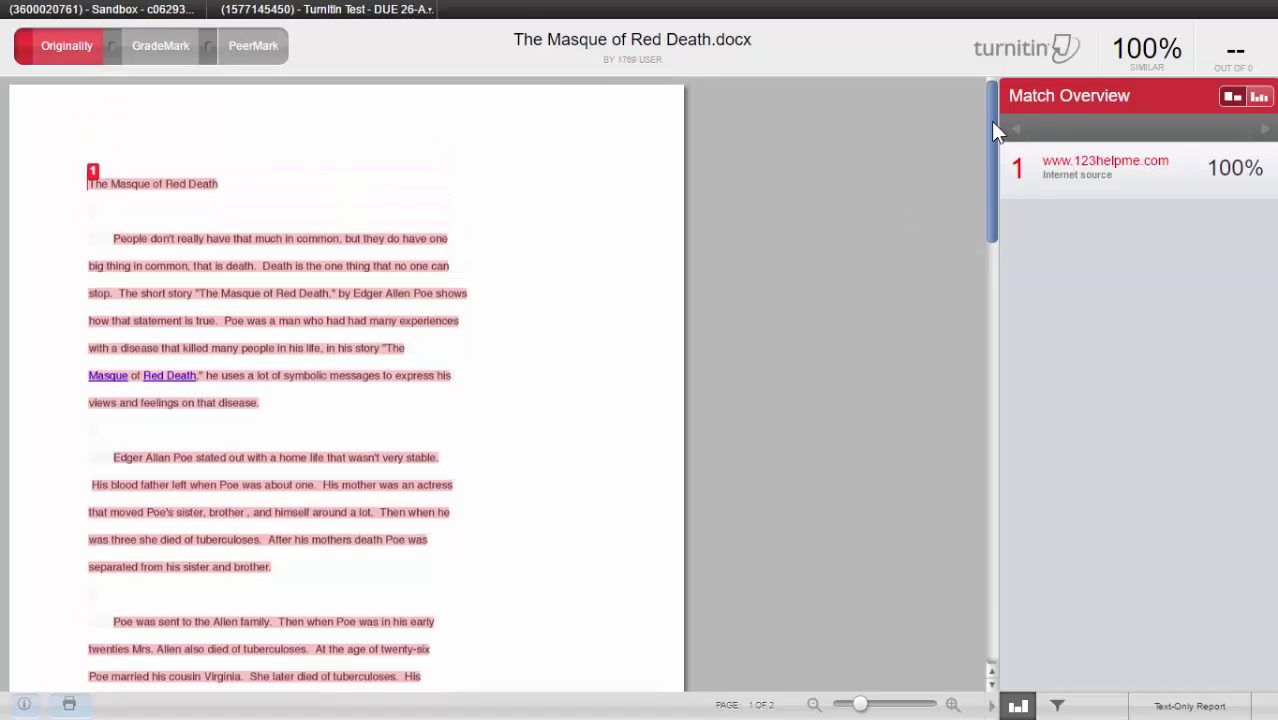
key("F11")
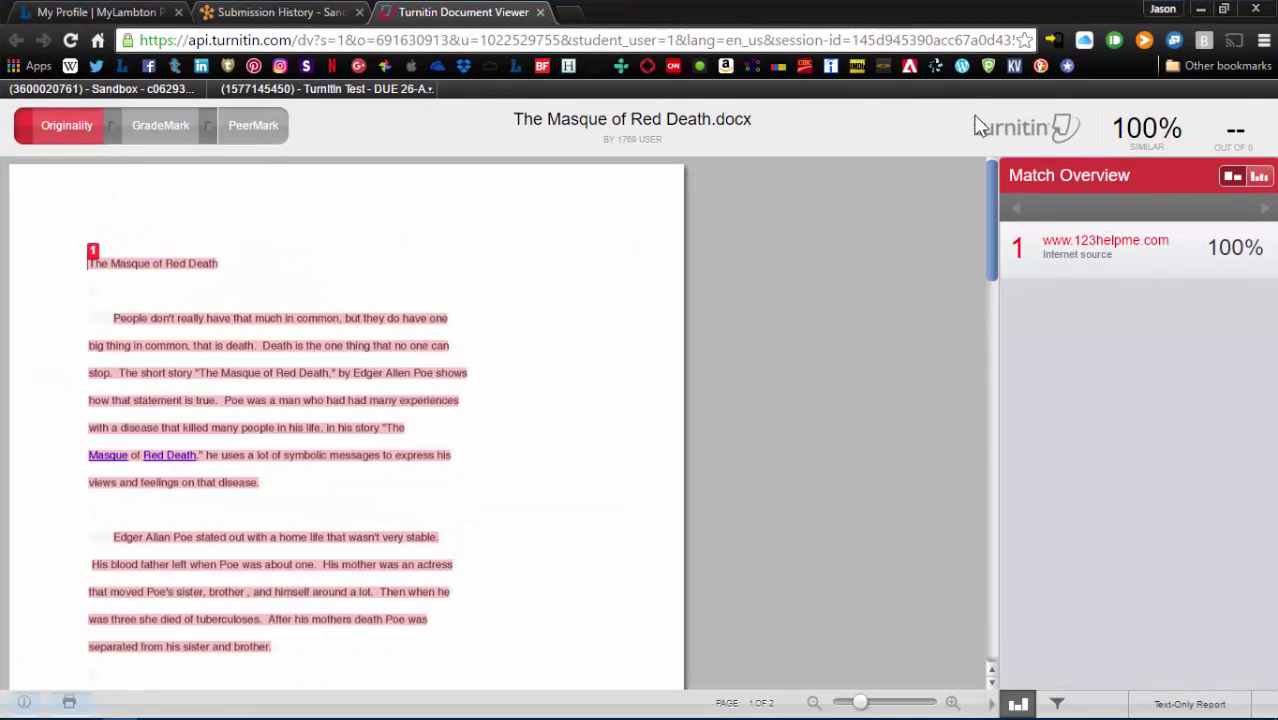
Switch to the English Literature I course and list the Media Study folder's submissions
left_click(540, 12)
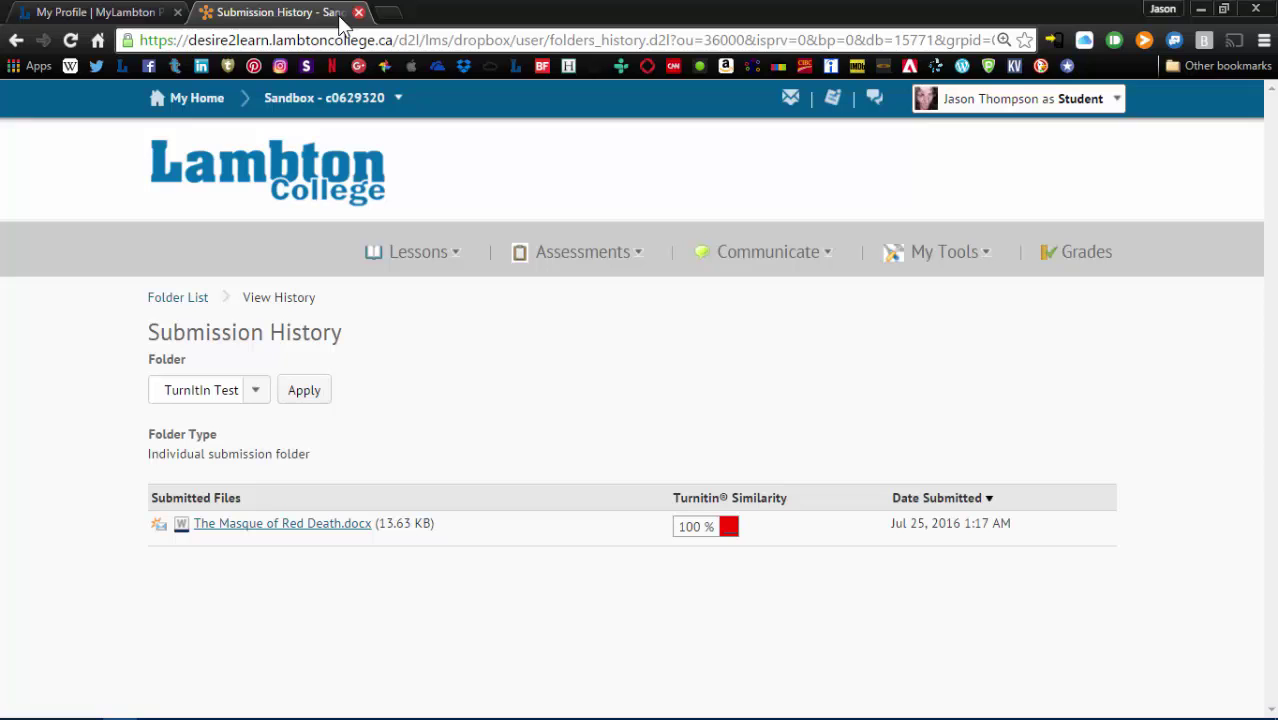
left_click(398, 100)
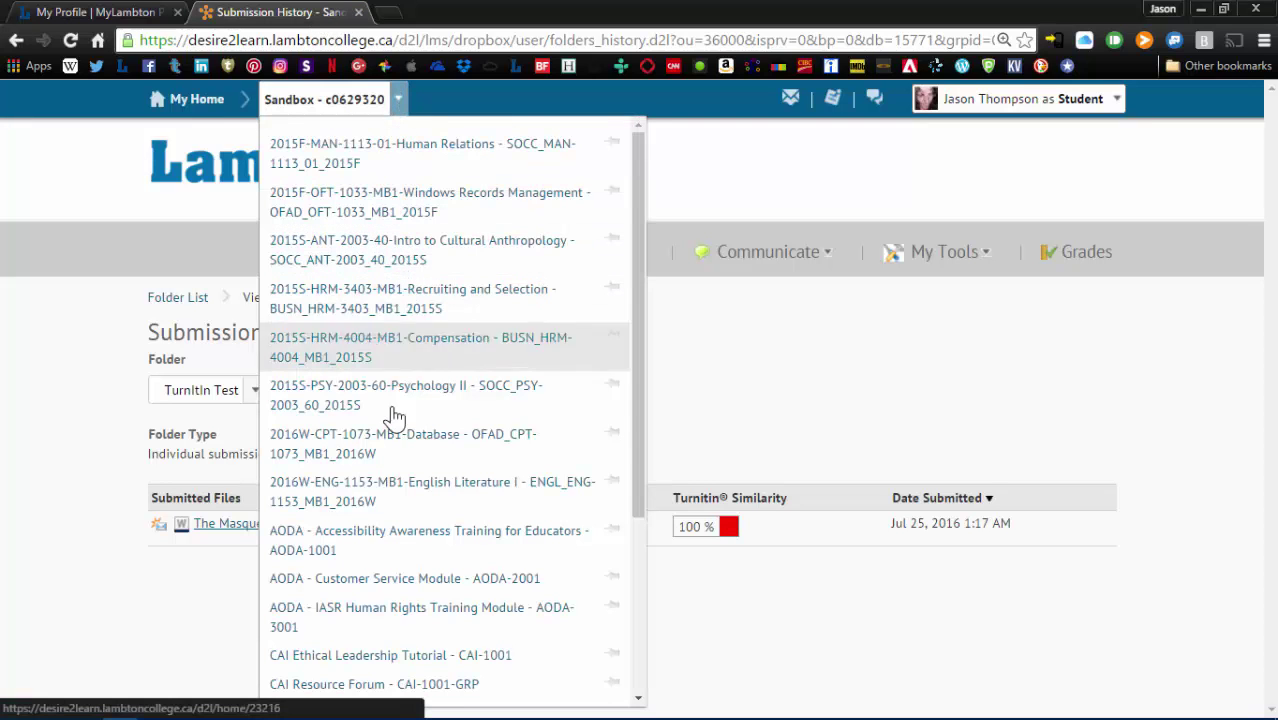
left_click(367, 490)
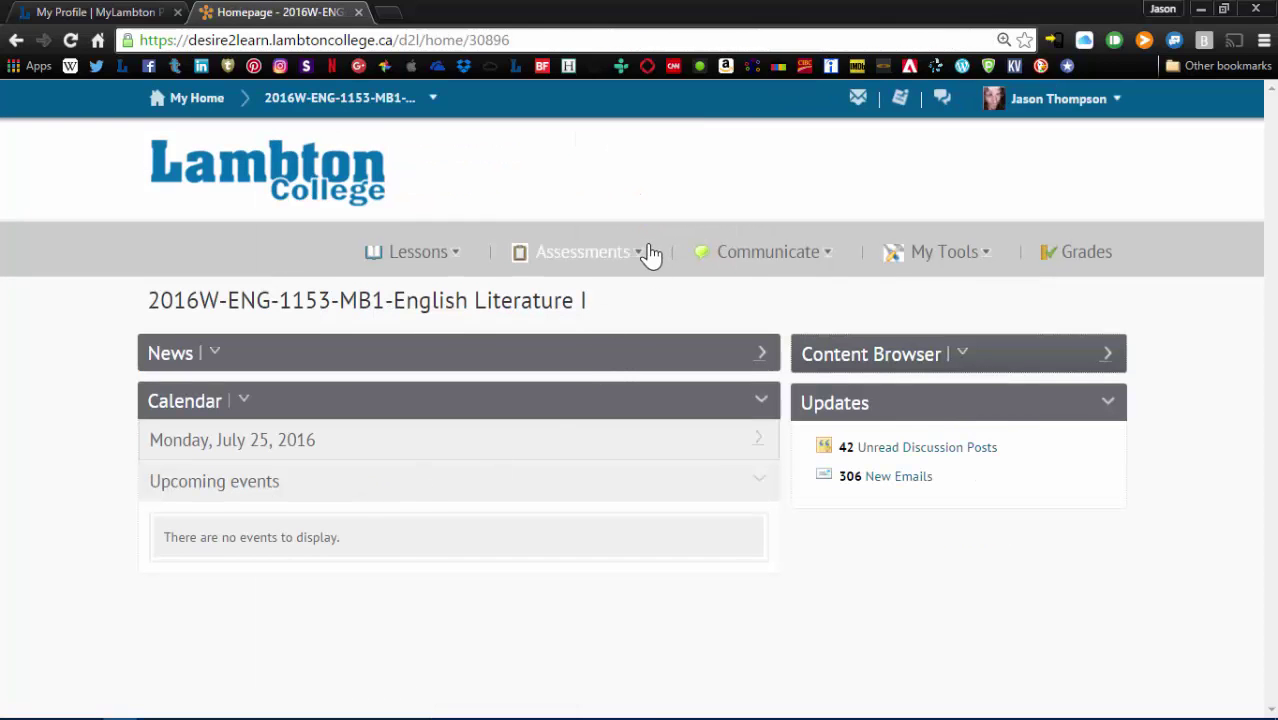
left_click(641, 260)
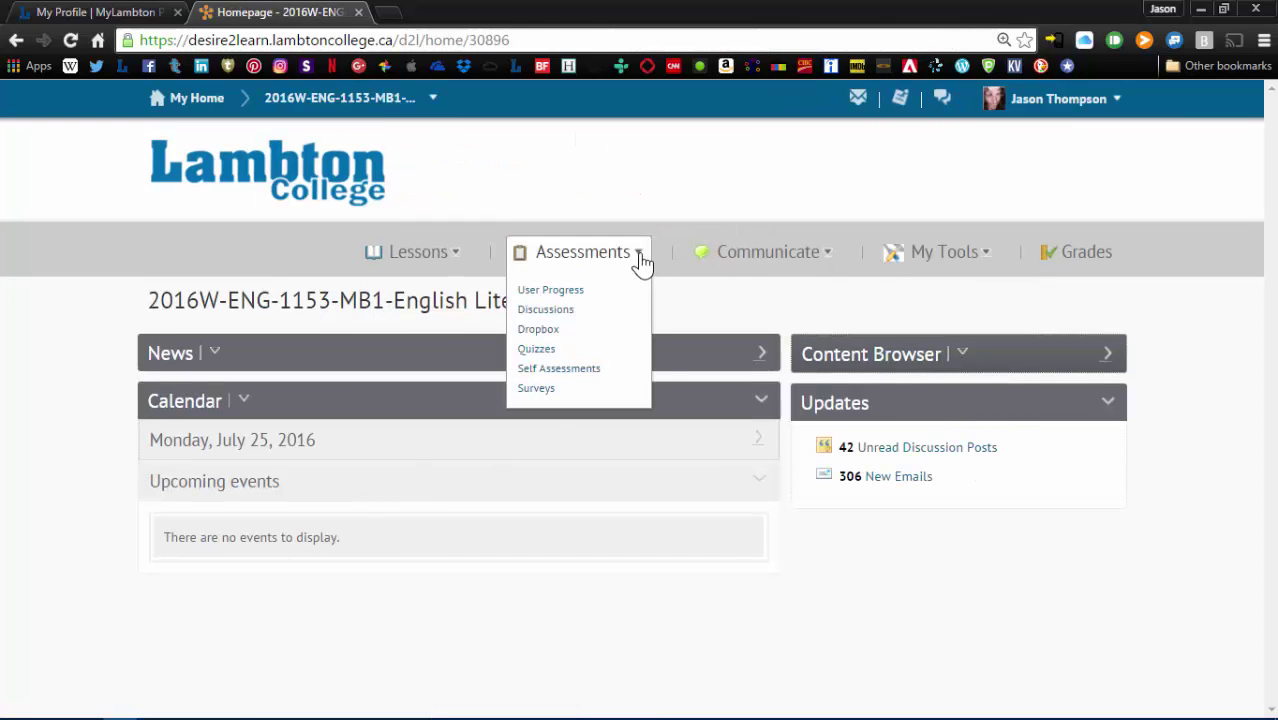
left_click(557, 337)
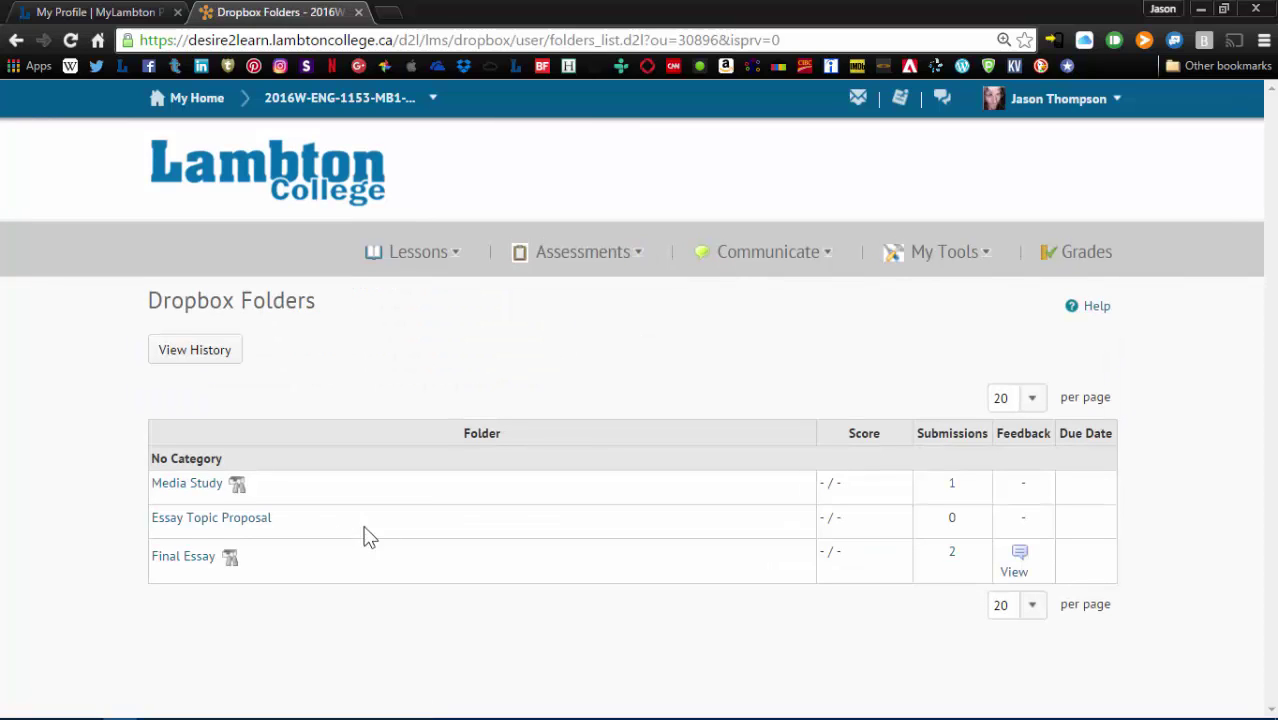
left_click(201, 352)
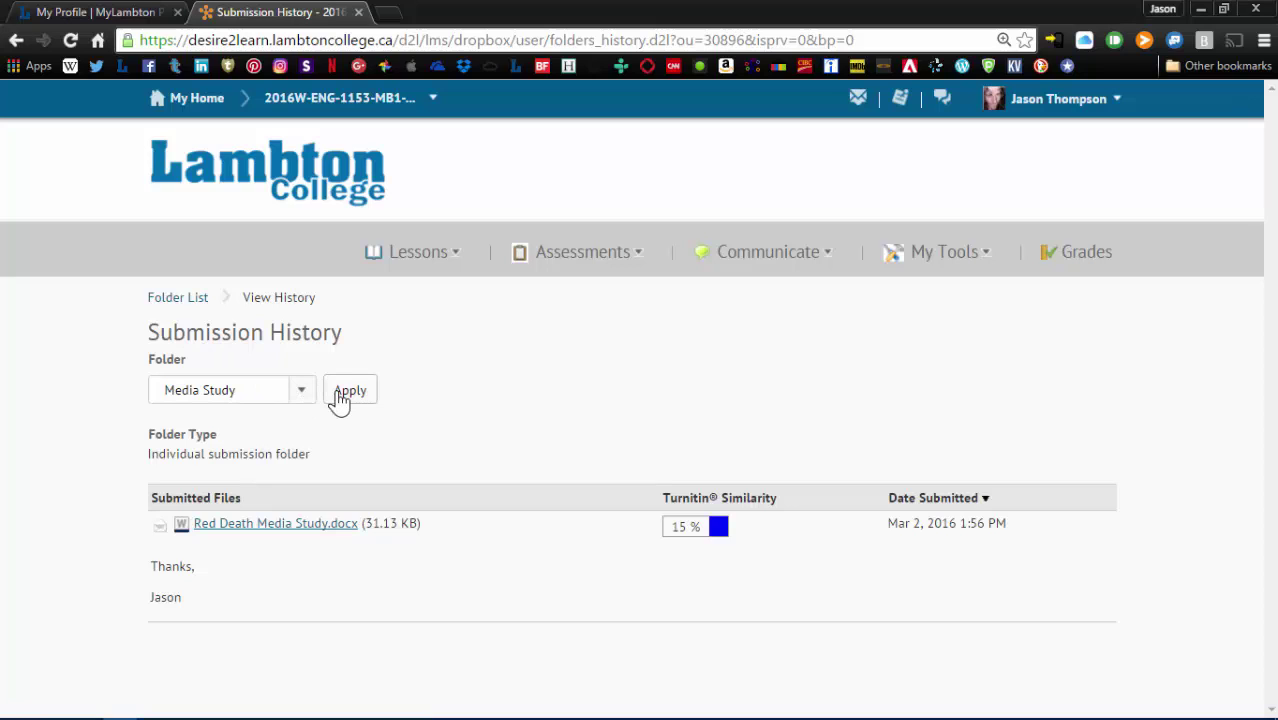
left_click(338, 393)
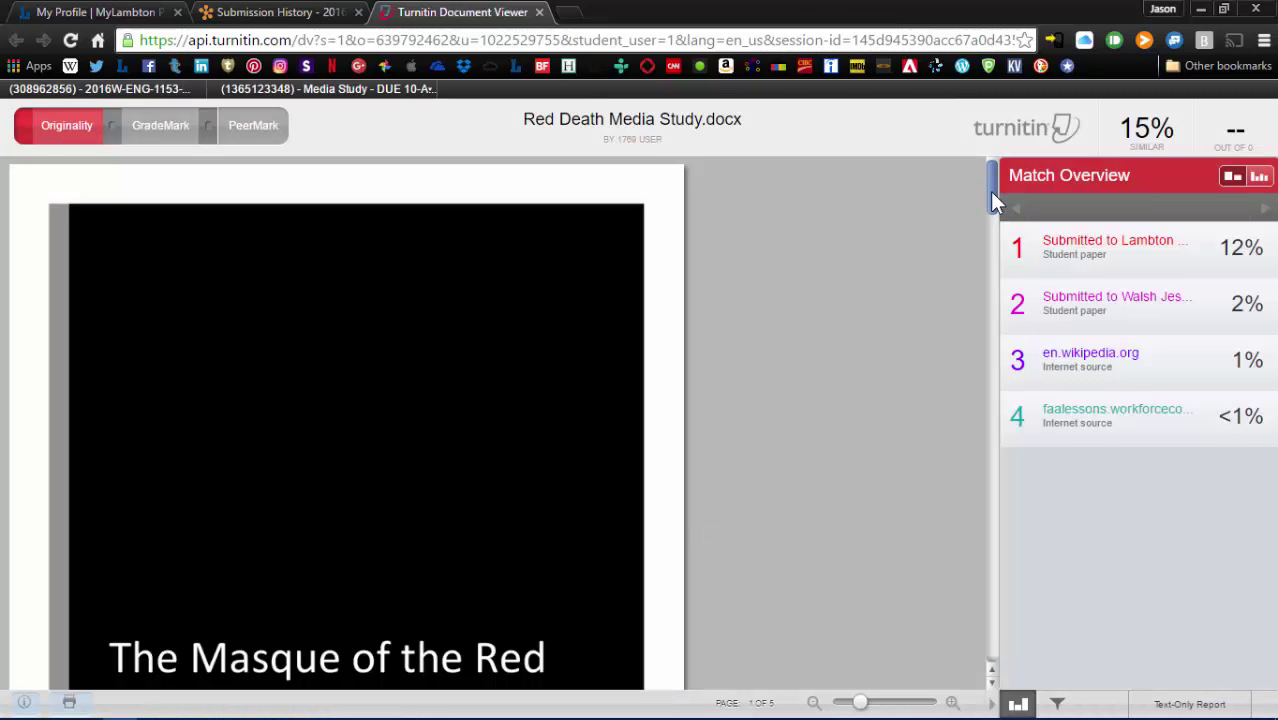
Scroll to the last page to see Works Cited entries matching sources 1–3
left_click_drag(991, 195, 998, 272)
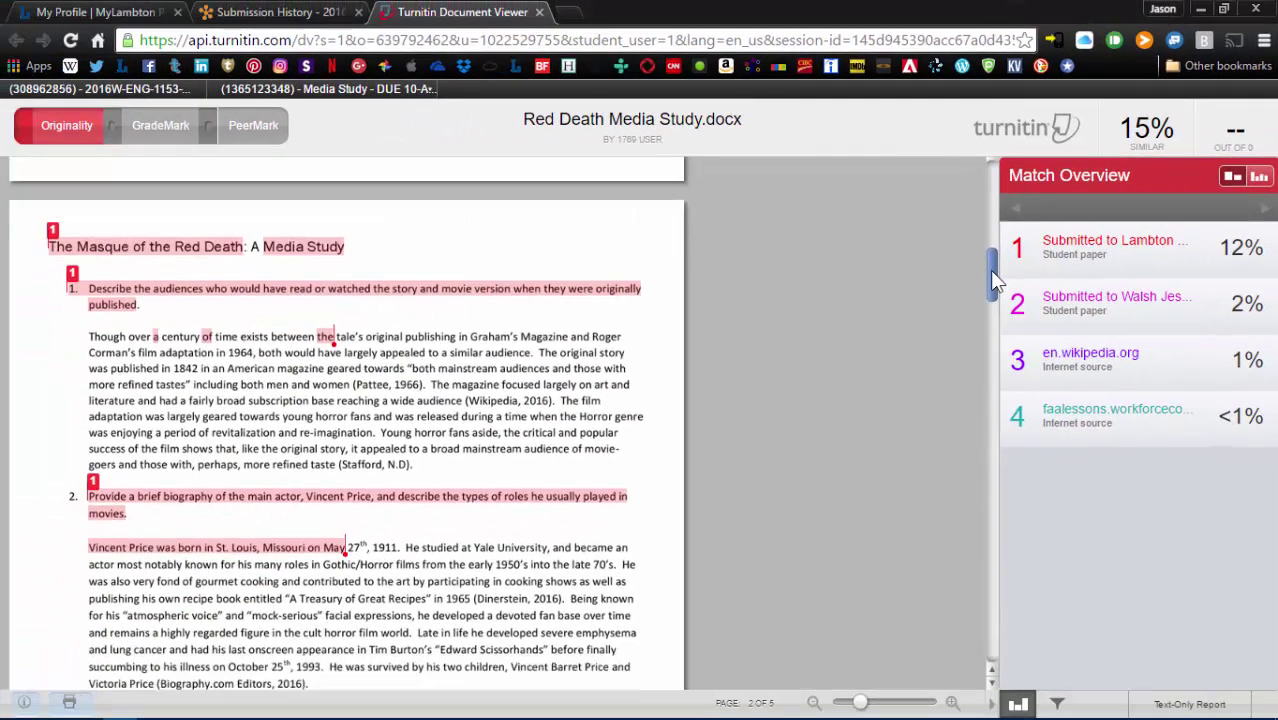
scroll(440, 262, "down", 2)
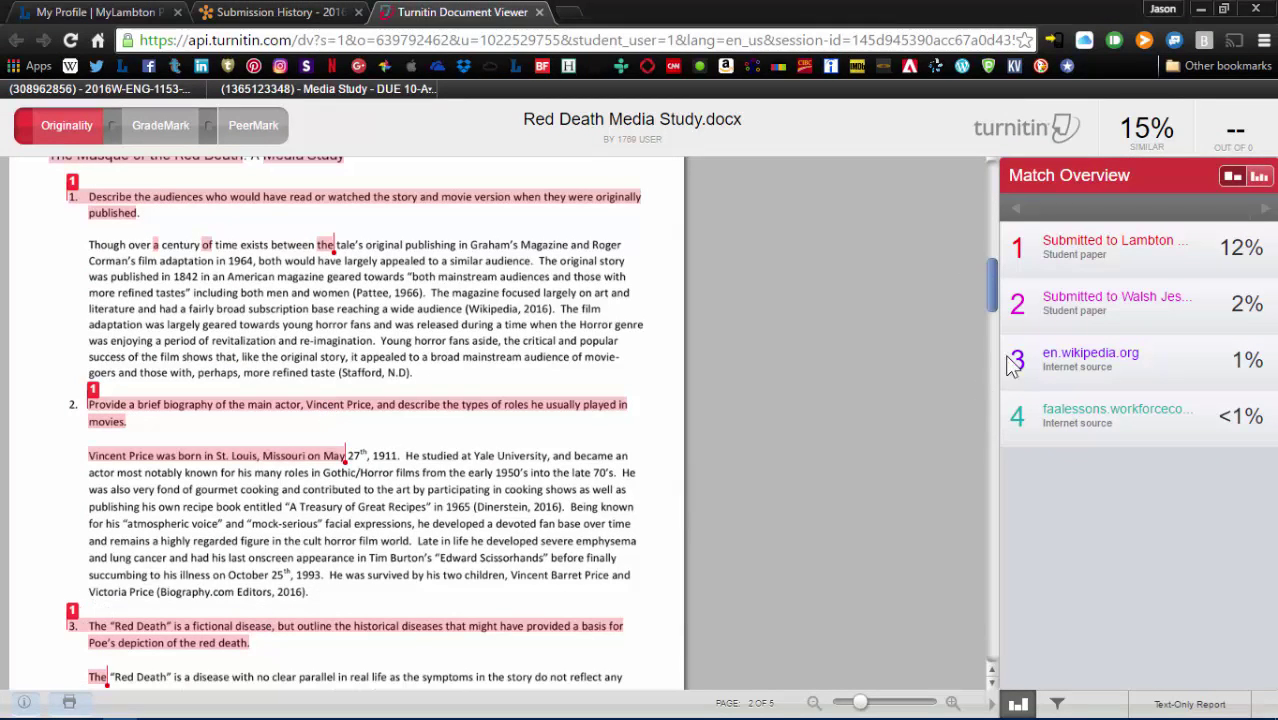
left_click_drag(990, 297, 987, 327)
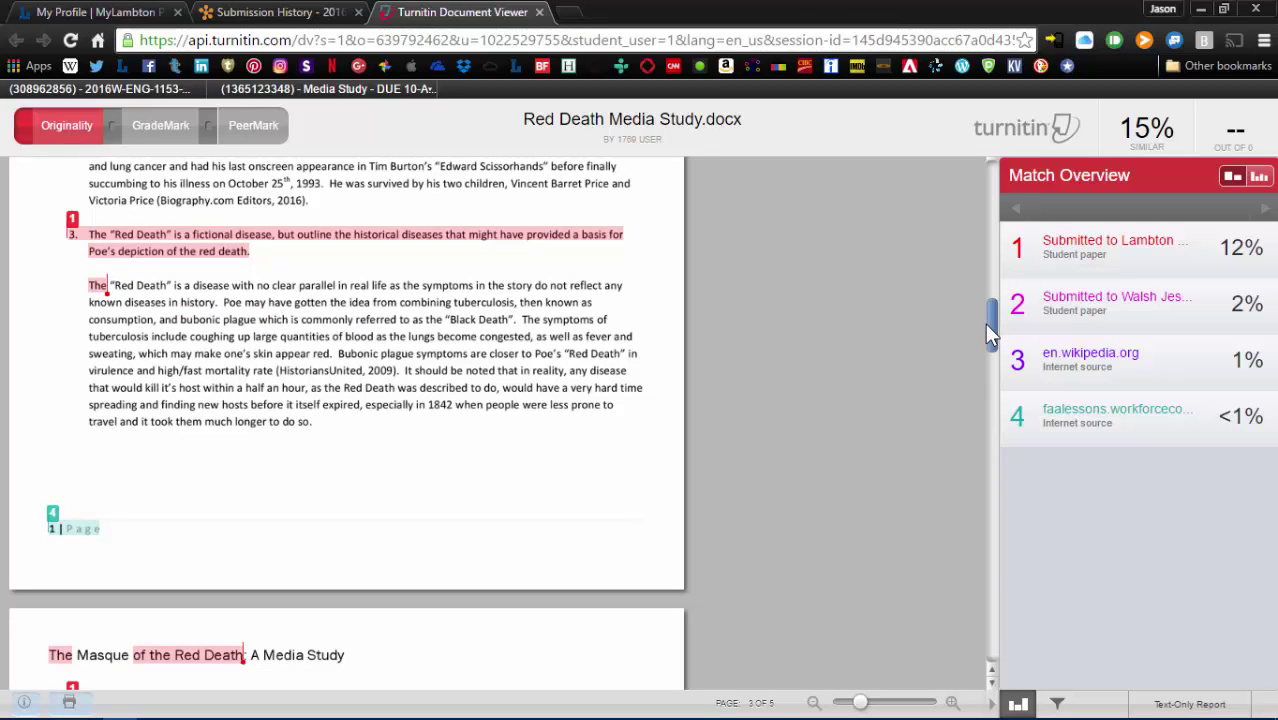
left_click_drag(986, 327, 986, 333)
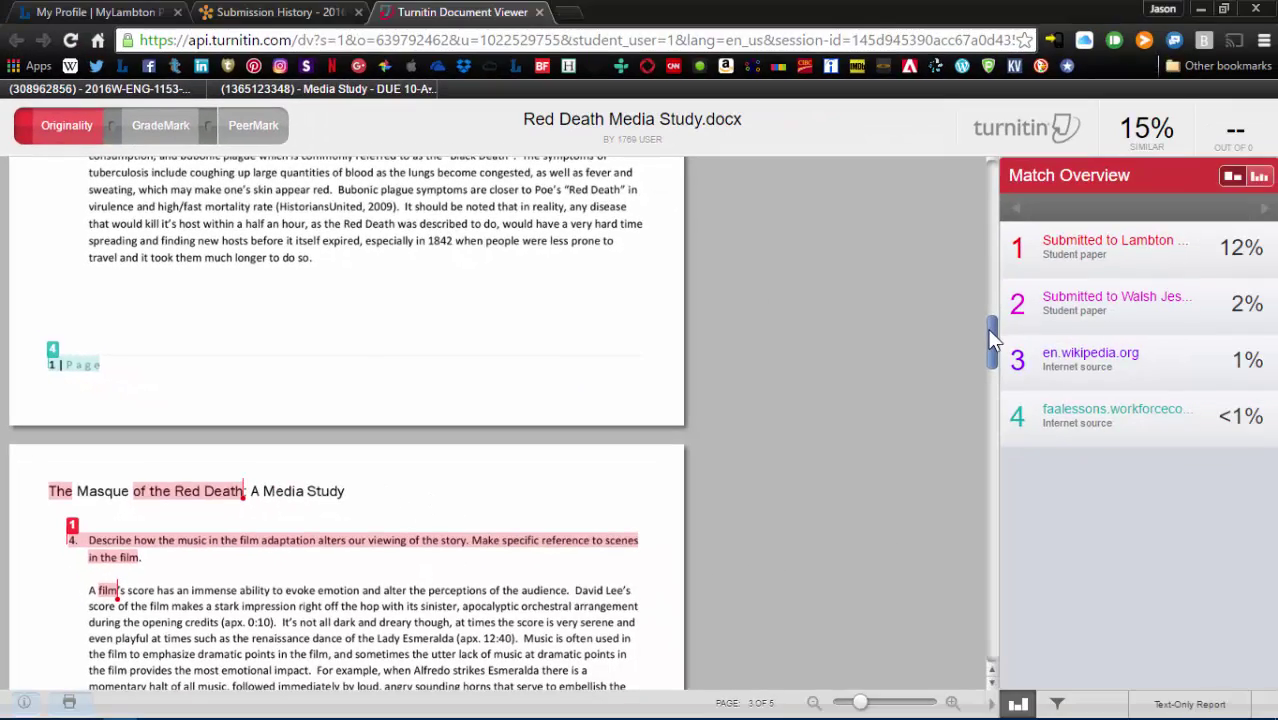
left_click_drag(989, 332, 988, 530)
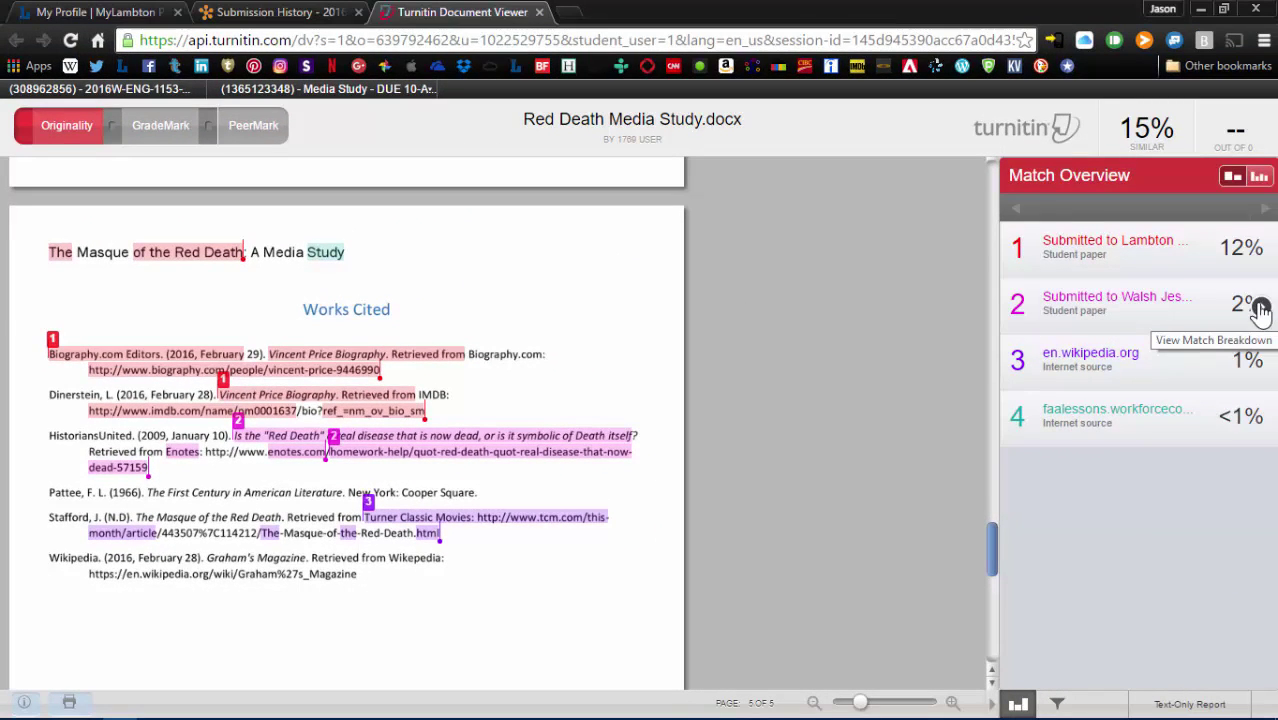
left_click(1260, 308)
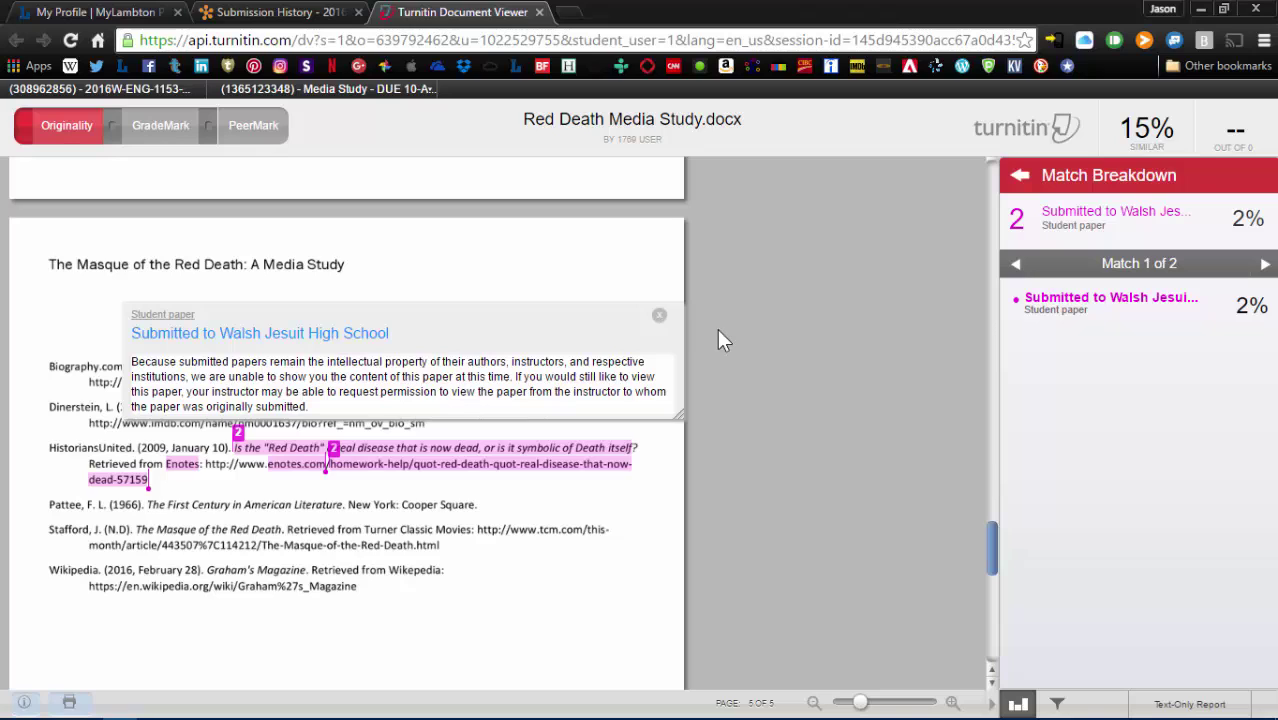
left_click(660, 318)
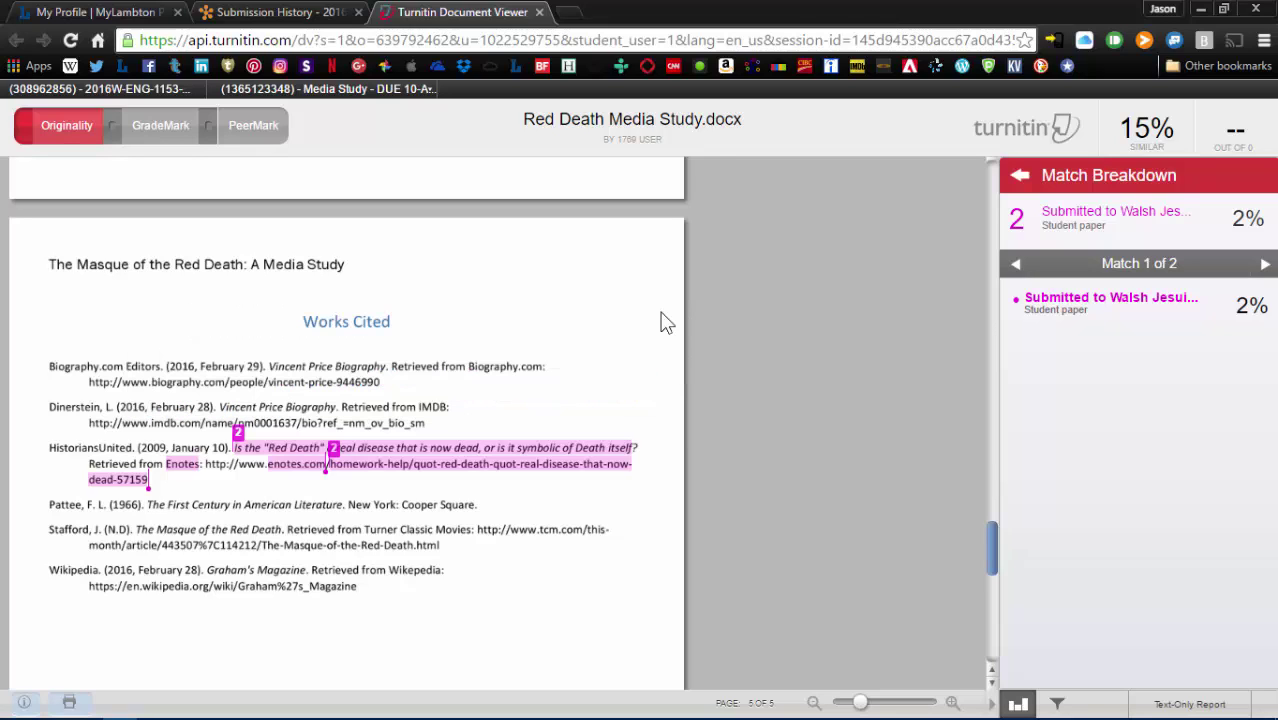
left_click(1018, 178)
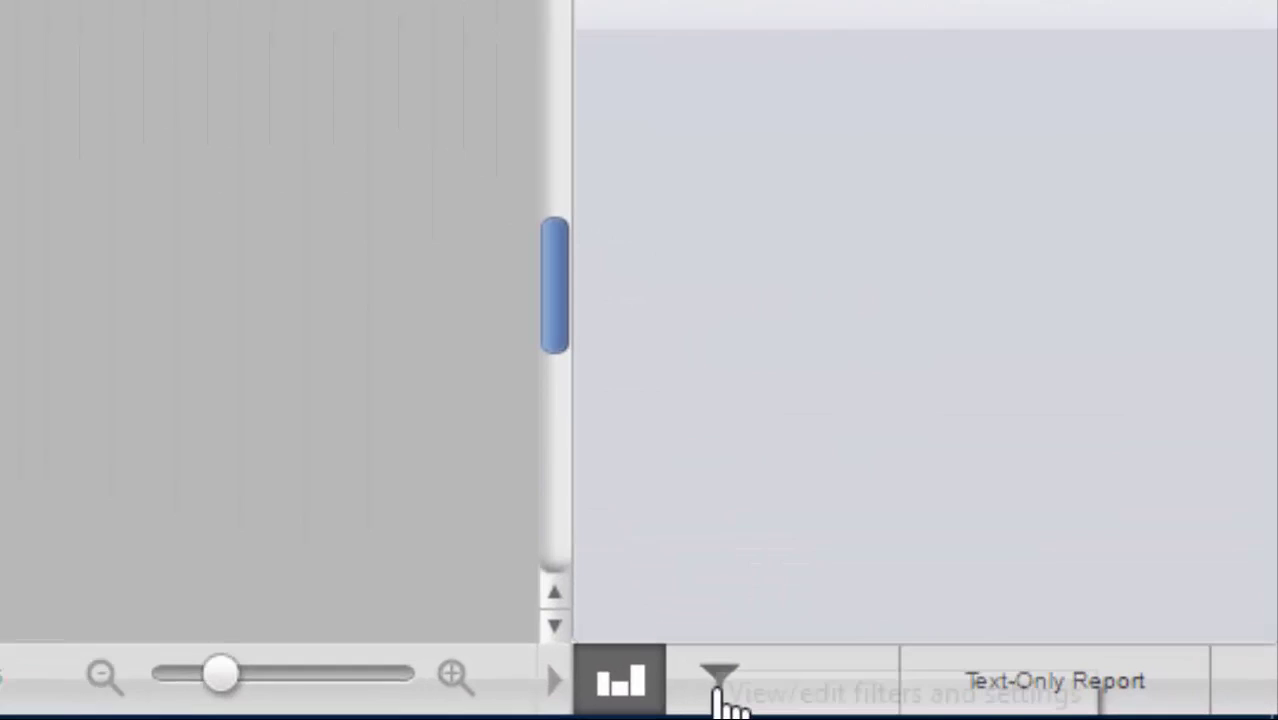
Exclude the bibliography so similarity drops to 12%, then uncheck that exclusion again
left_click(694, 682)
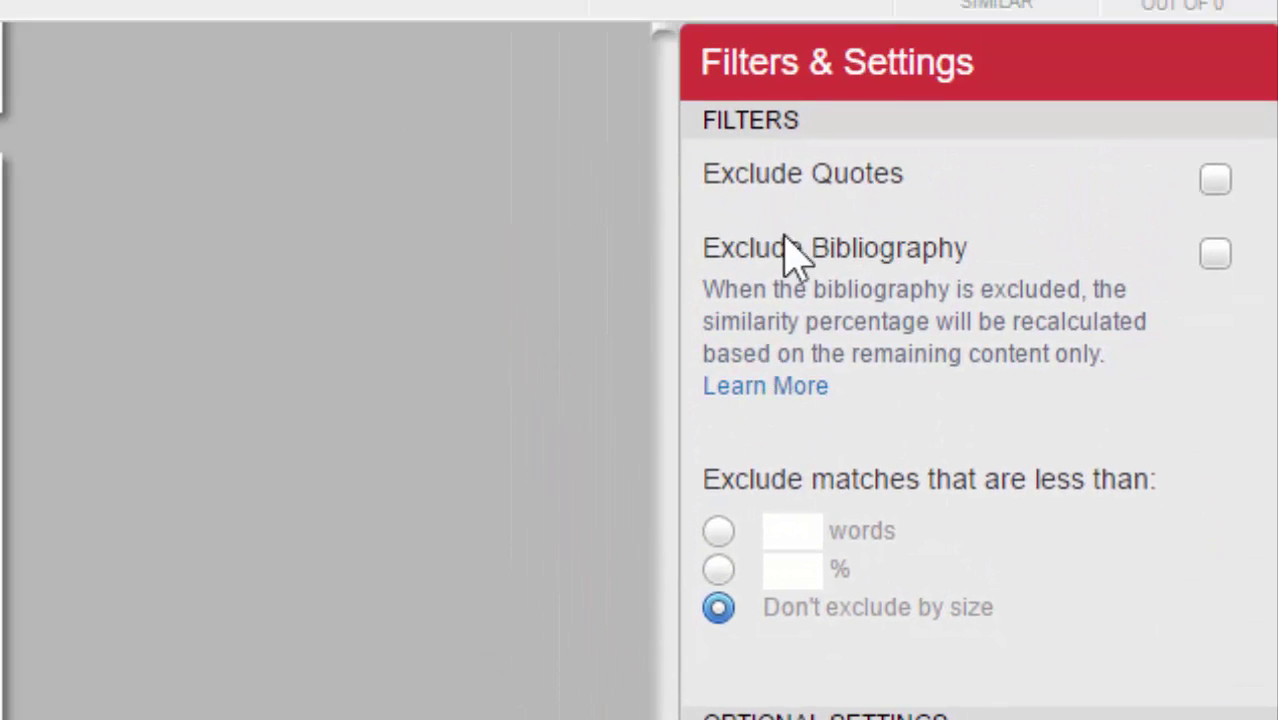
left_click(1215, 255)
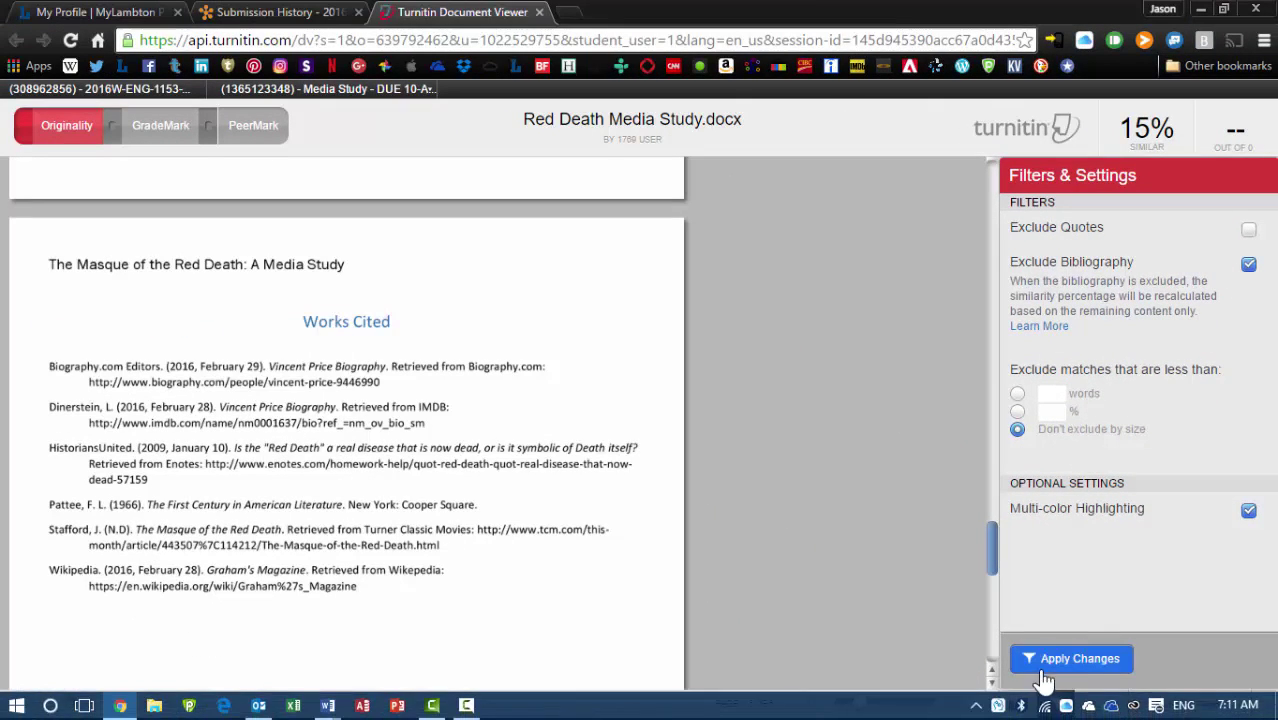
left_click(1047, 660)
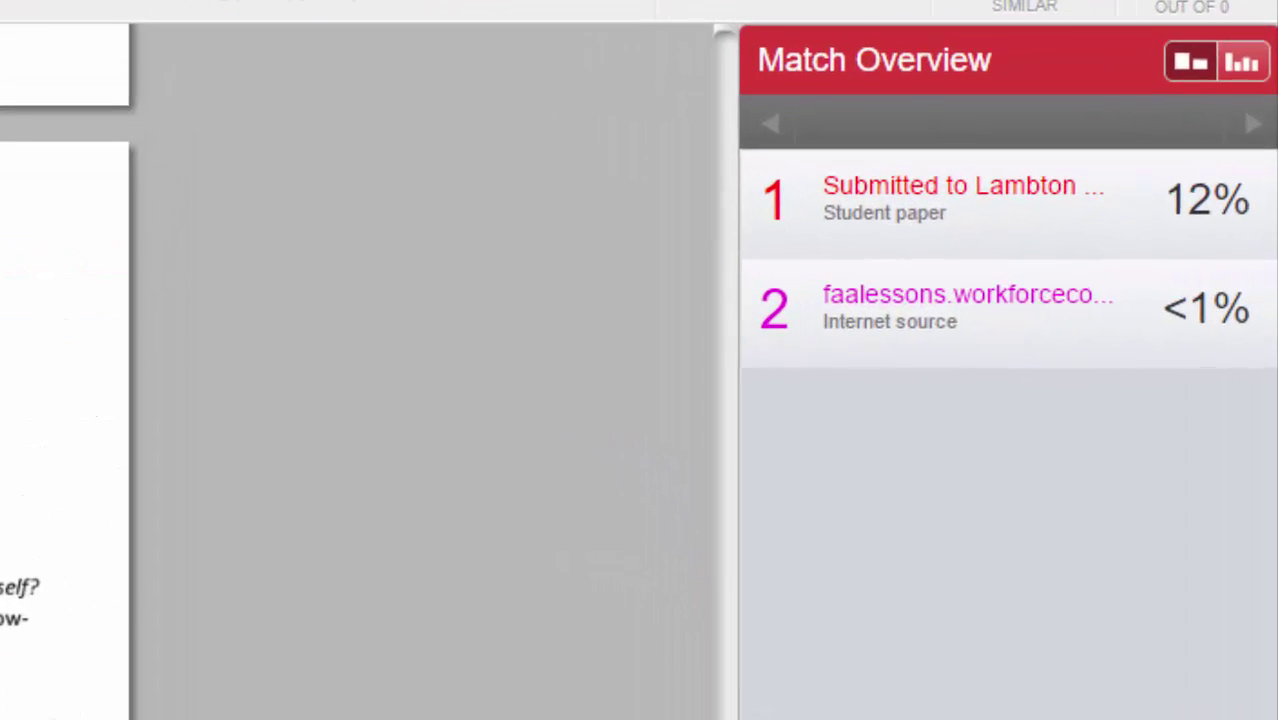
left_click(1057, 704)
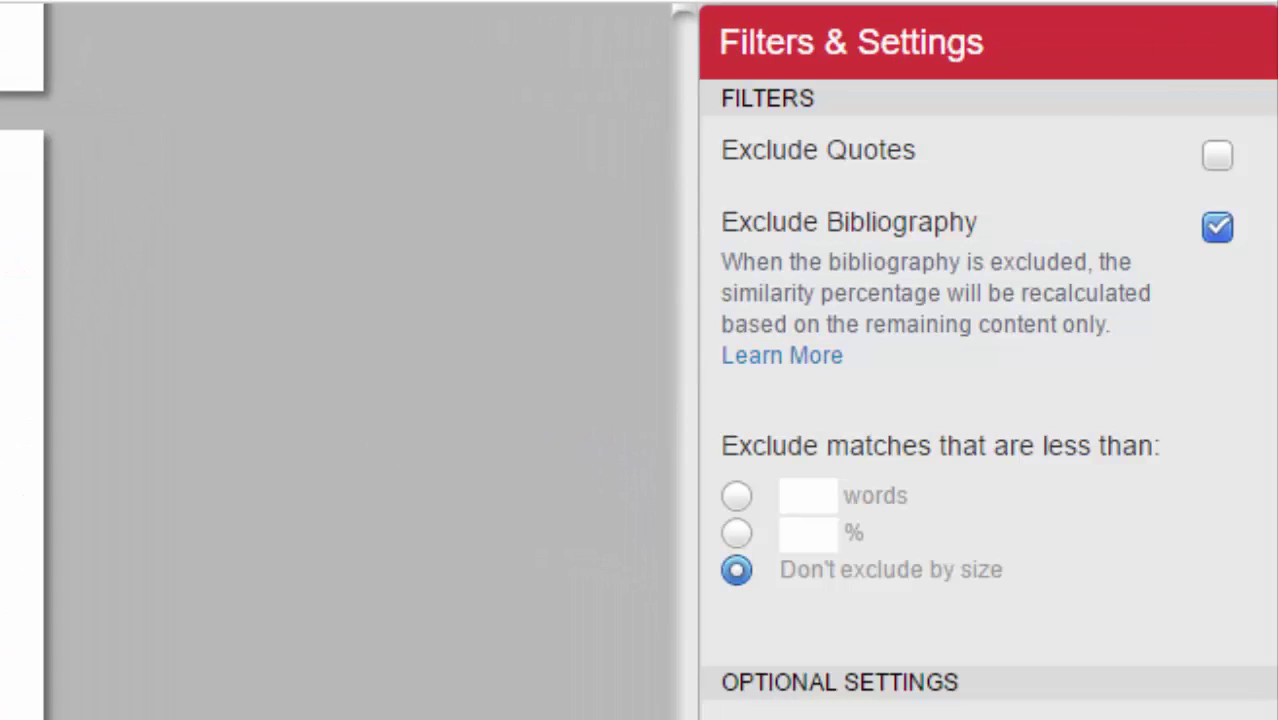
left_click(1219, 227)
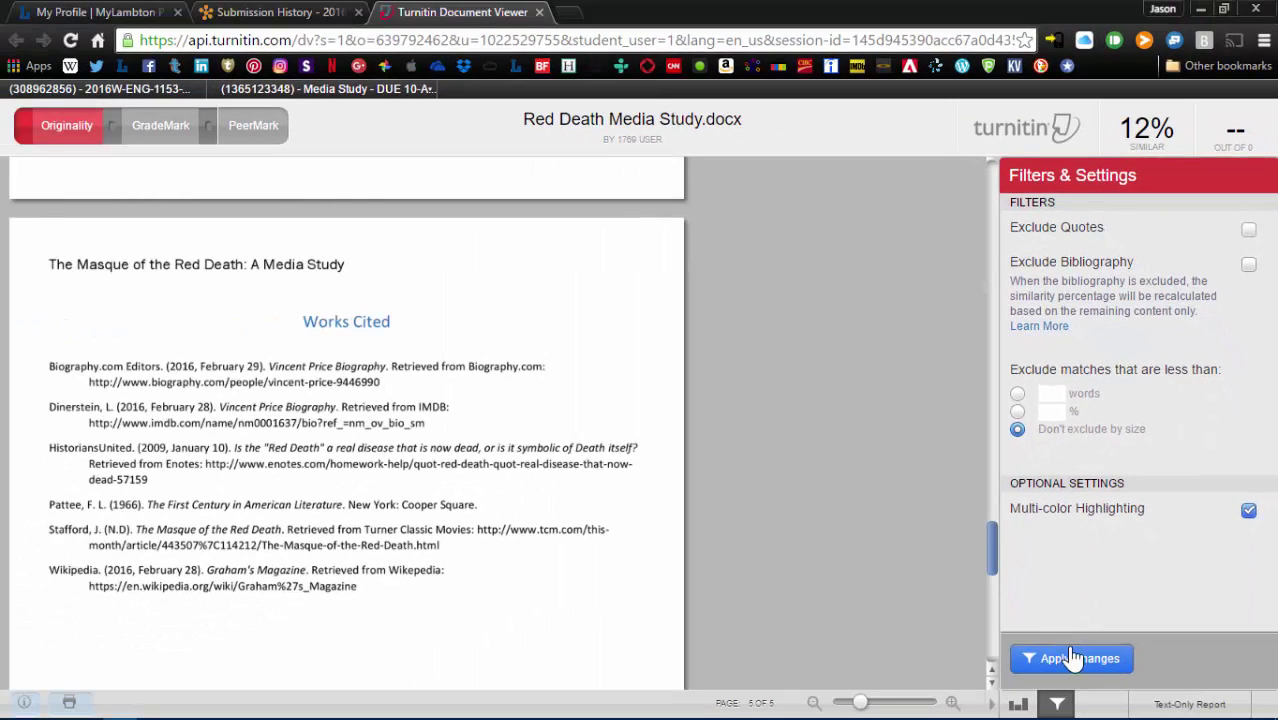
Apply the restored filters for 15% similarity and scroll to question 5's answer
left_click(1072, 657)
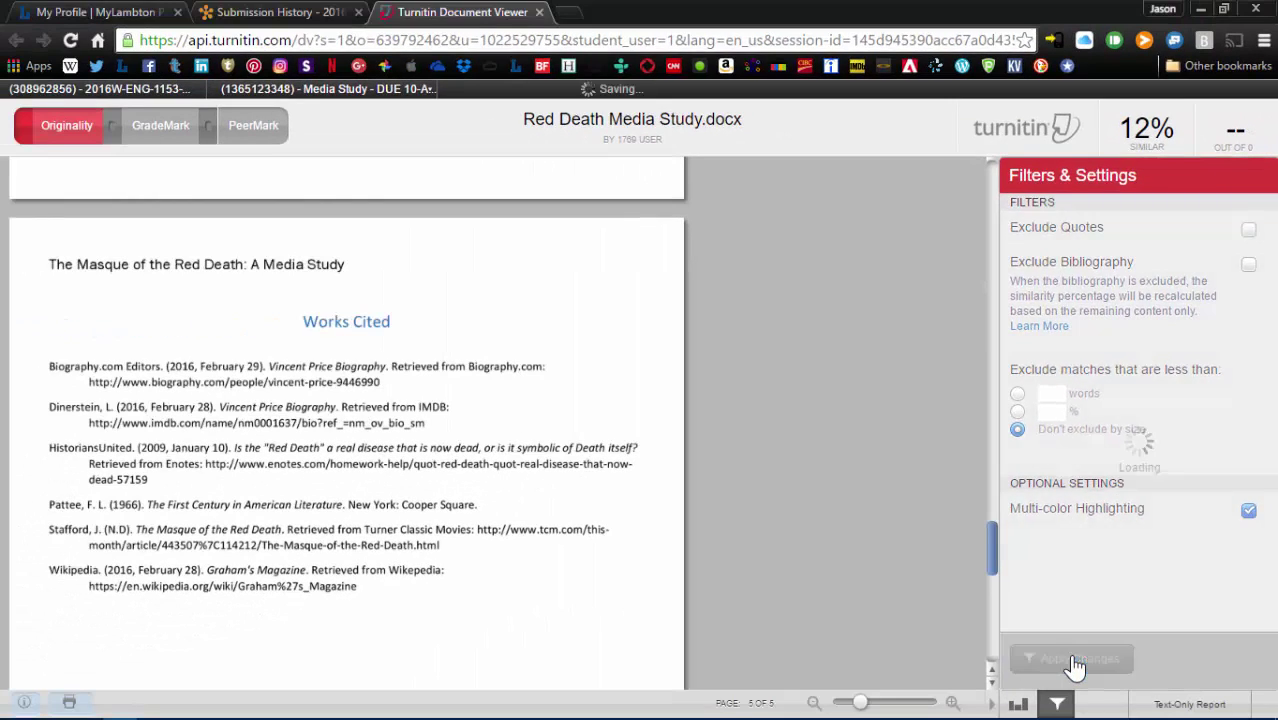
mouse_move(990, 560)
left_mouse_down()
mouse_move(975, 340)
mouse_move(972, 387)
mouse_move(969, 373)
left_mouse_up()
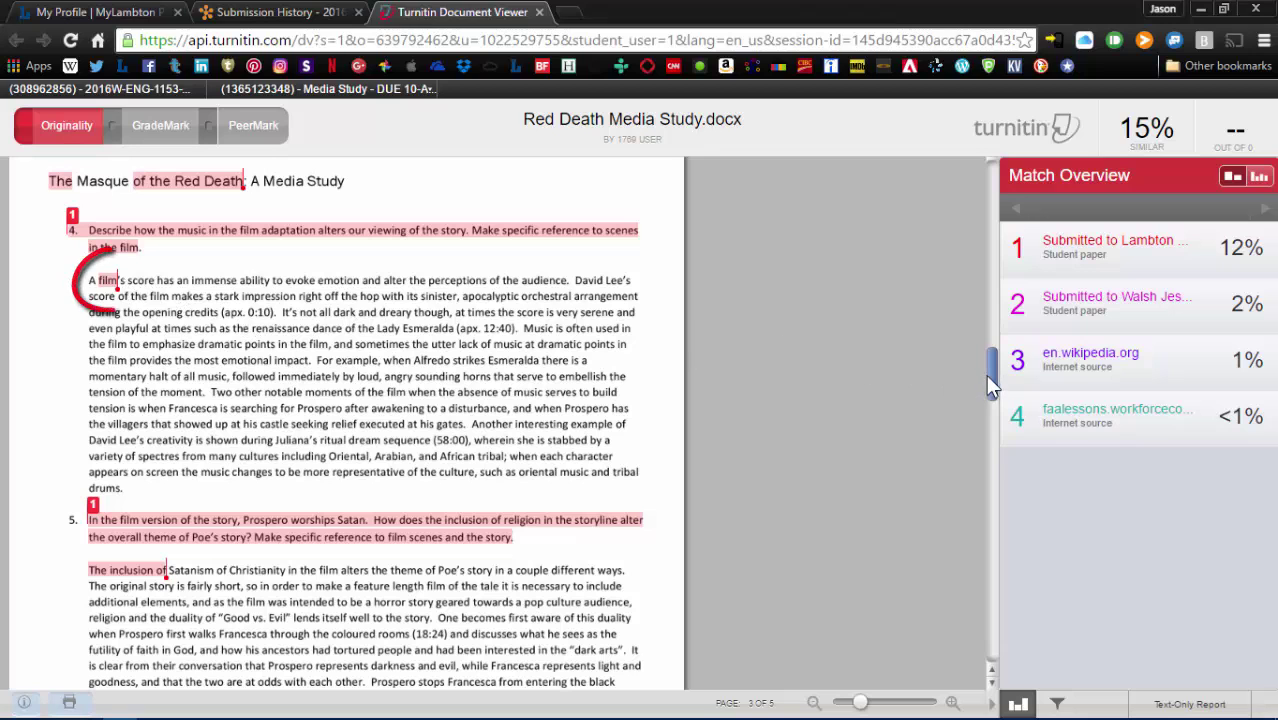
left_click_drag(988, 375, 991, 394)
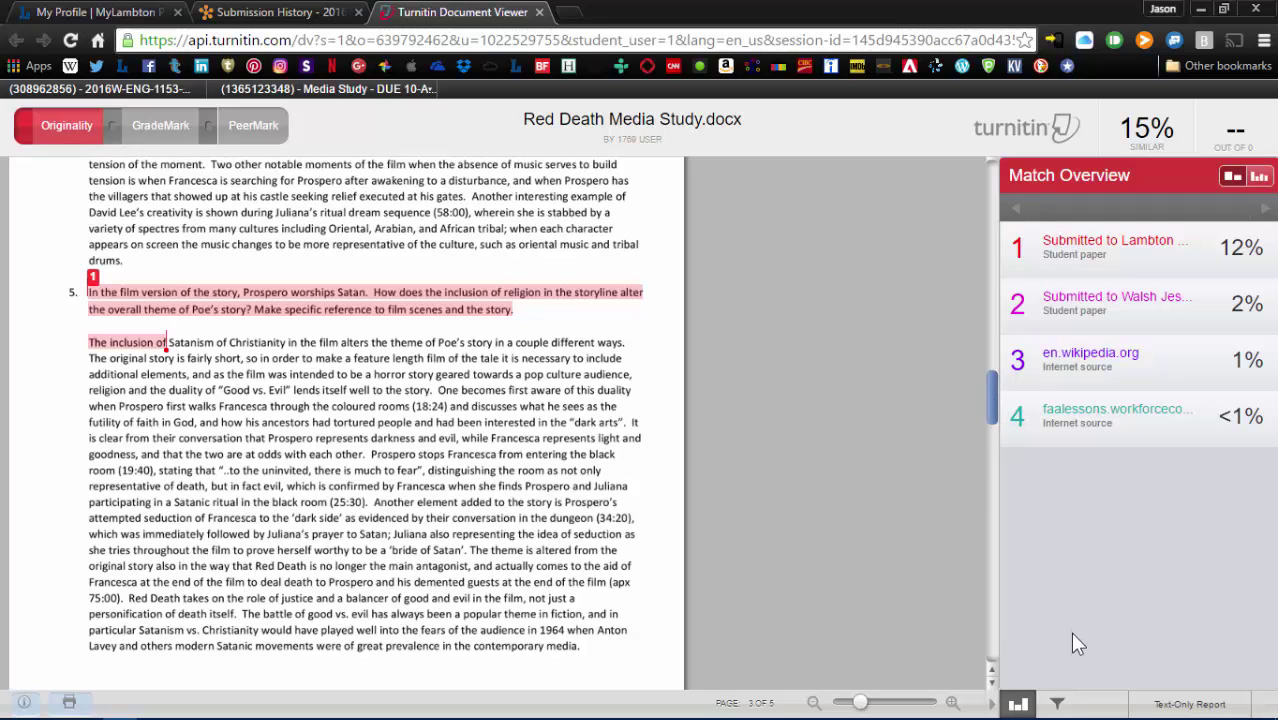
Apply a six-word minimum small-match exclusion, keeping similarity at 15% across four sources
left_click(1057, 703)
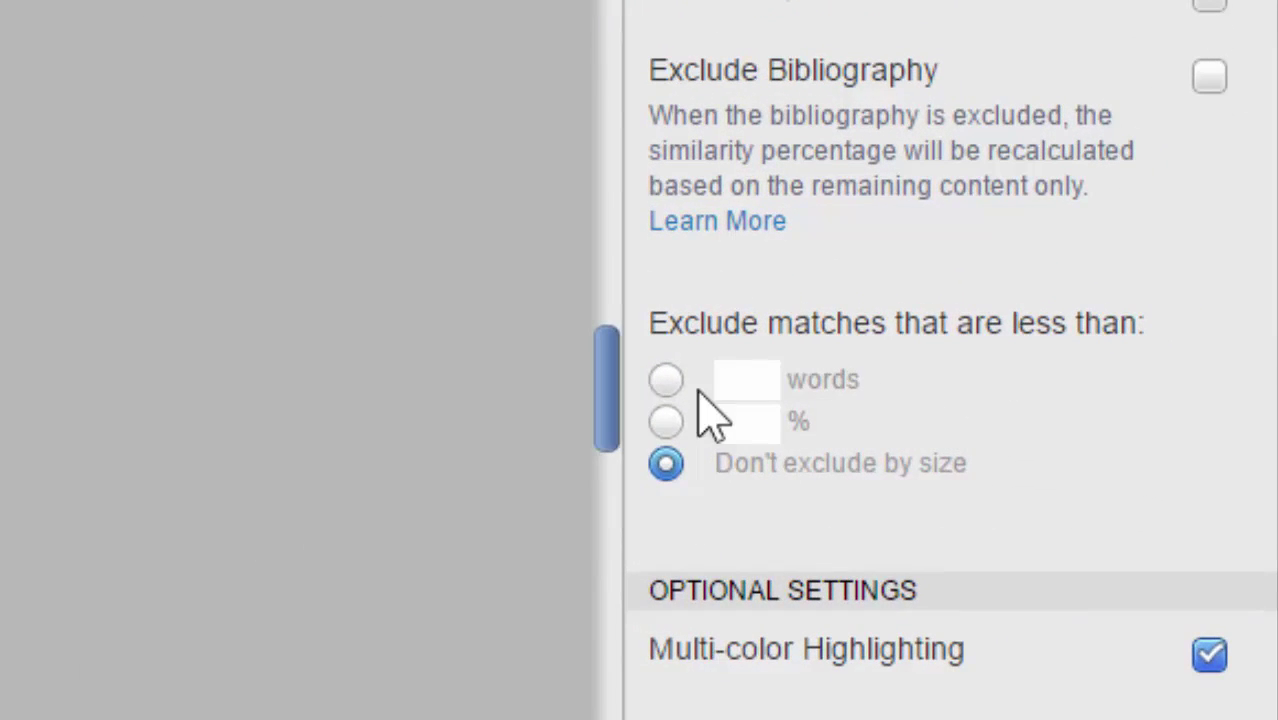
left_click(667, 381)
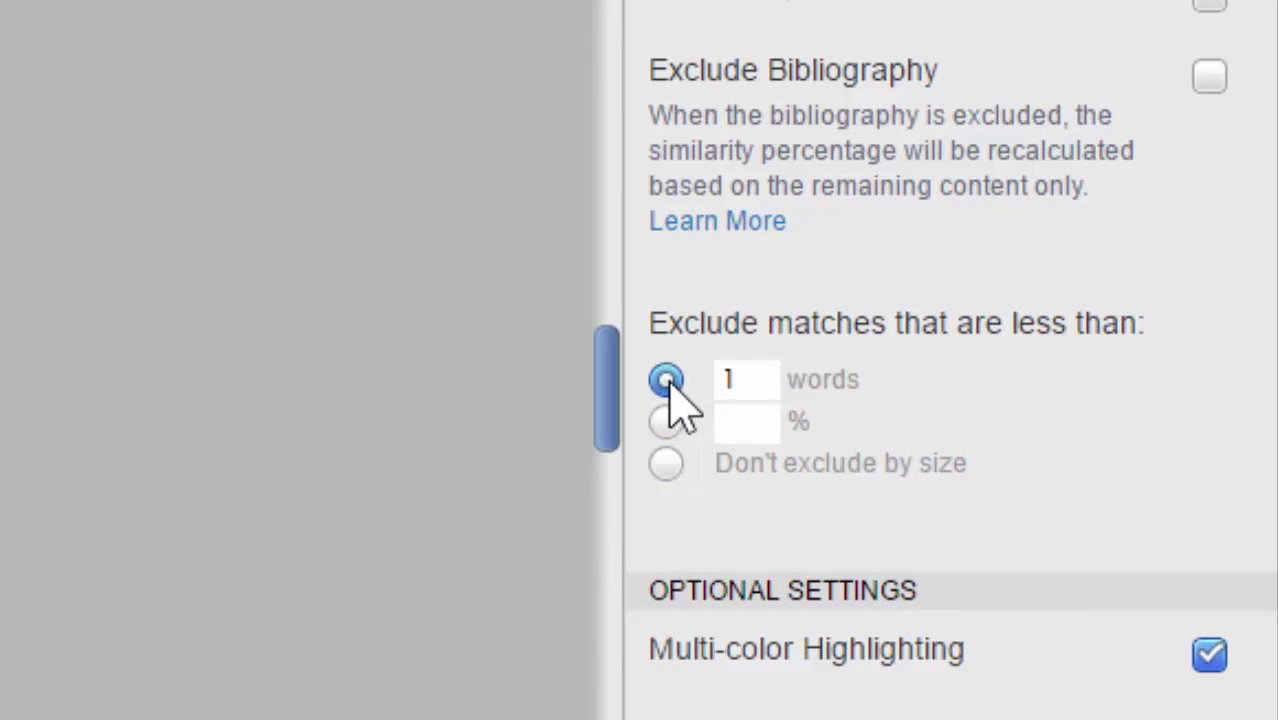
left_click(667, 430)
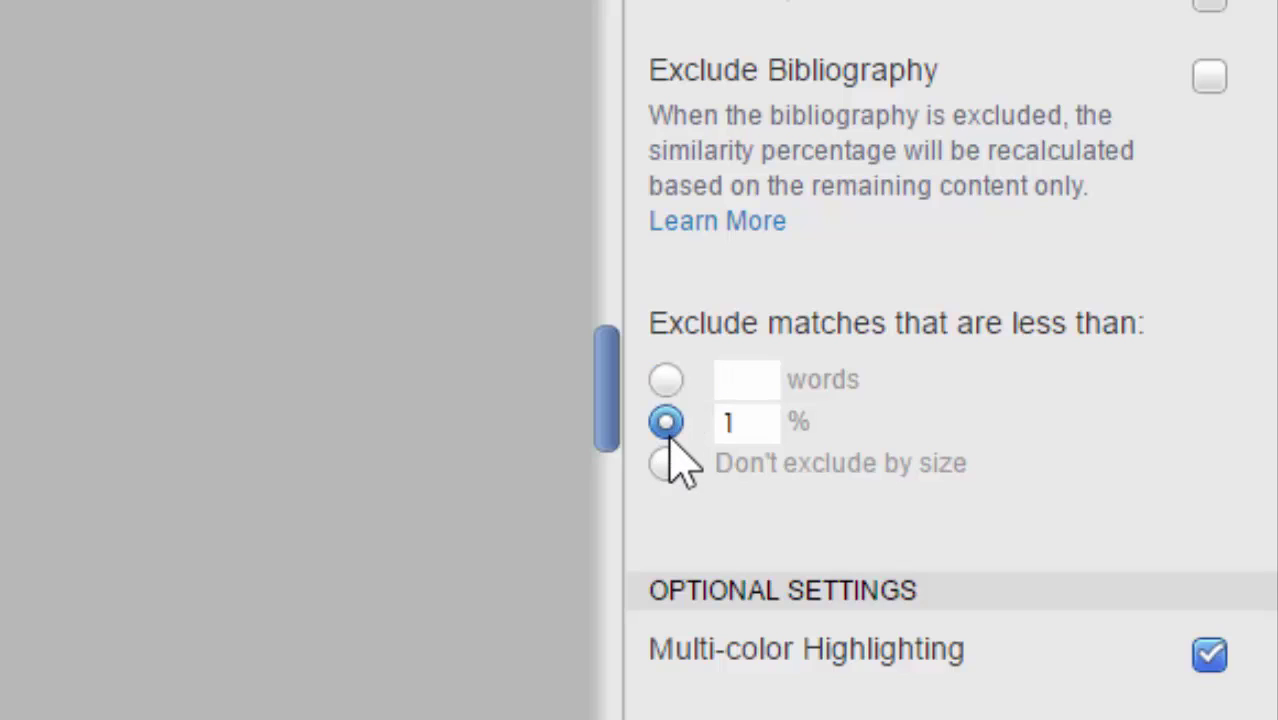
left_click(668, 382)
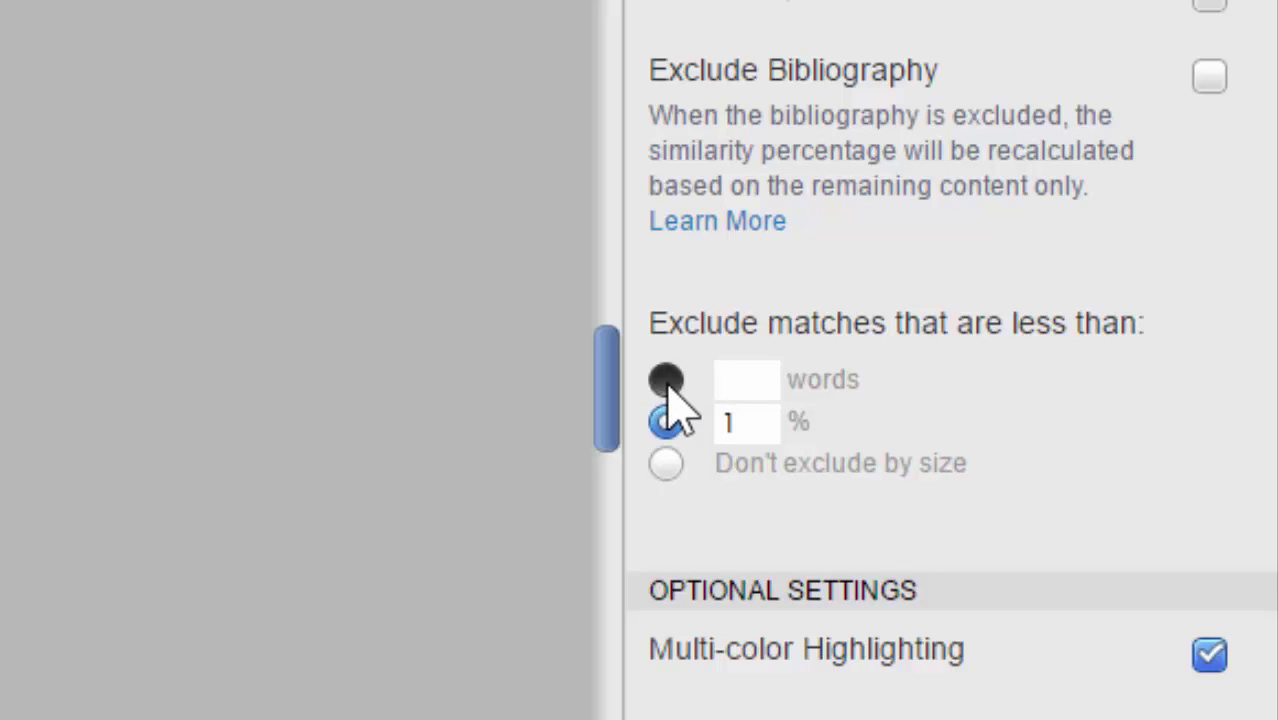
double_click(742, 382)
type("1")
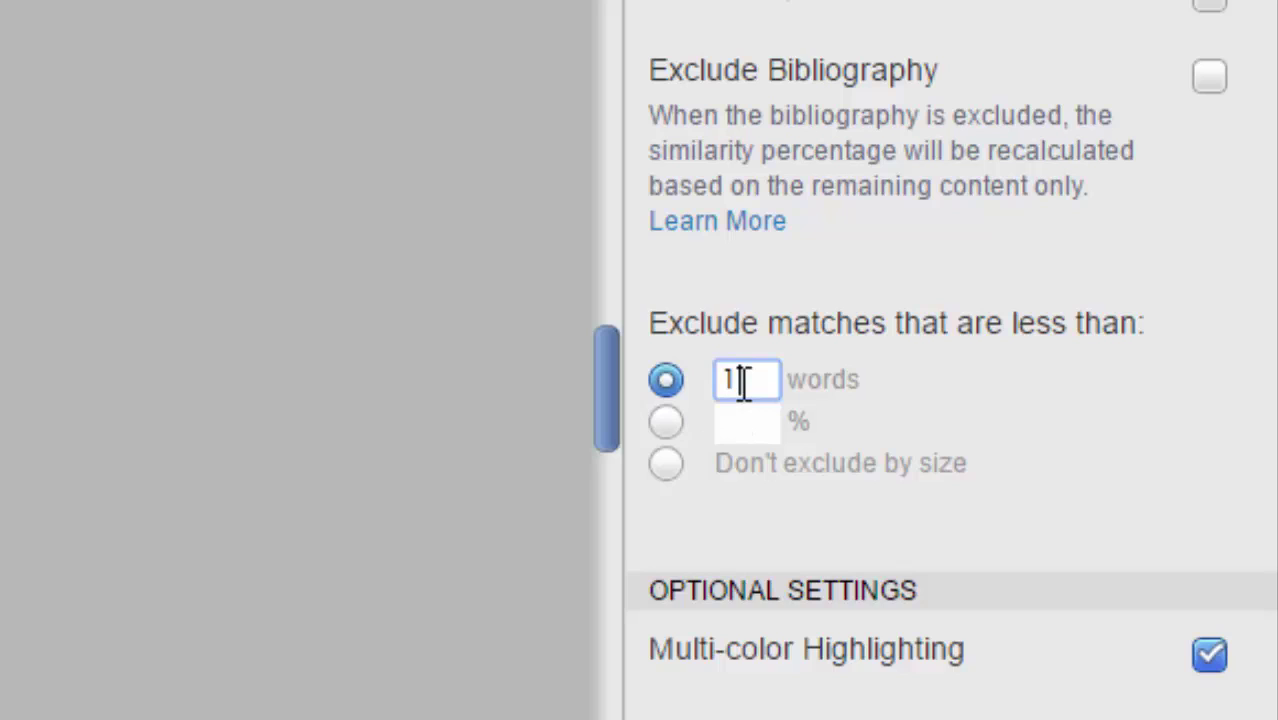
key("BackSpace")
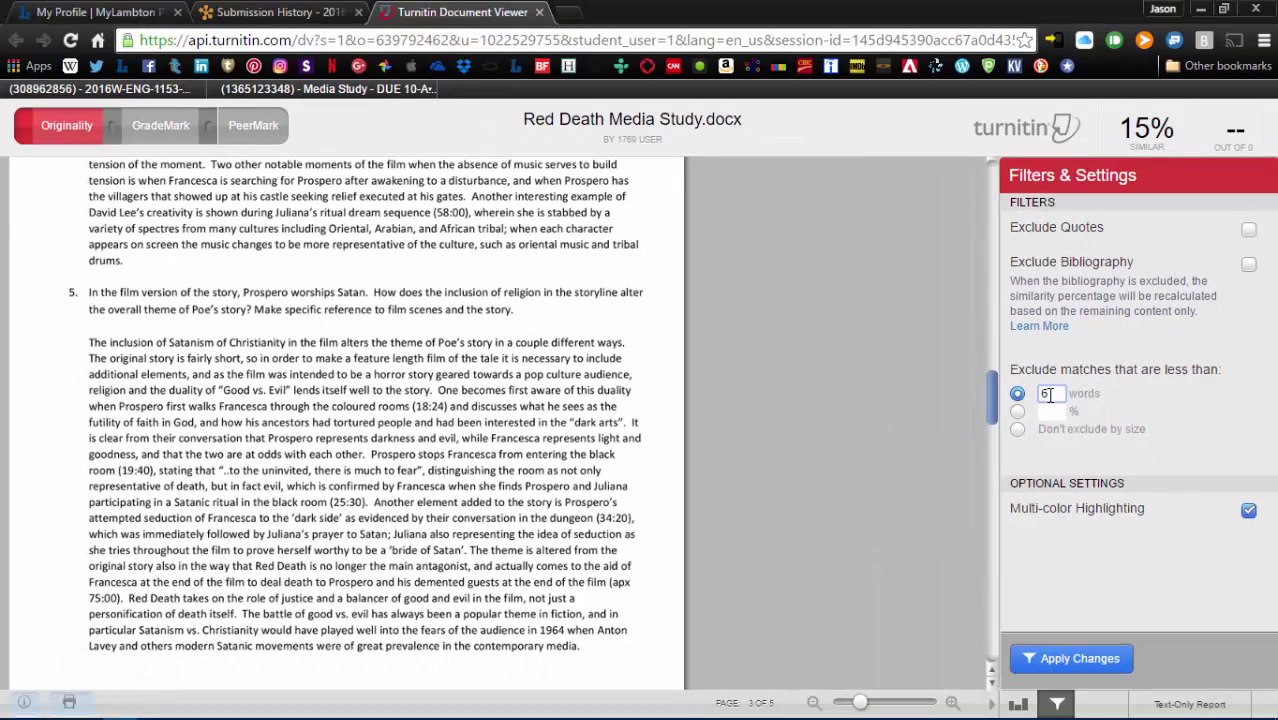
left_click(1070, 660)
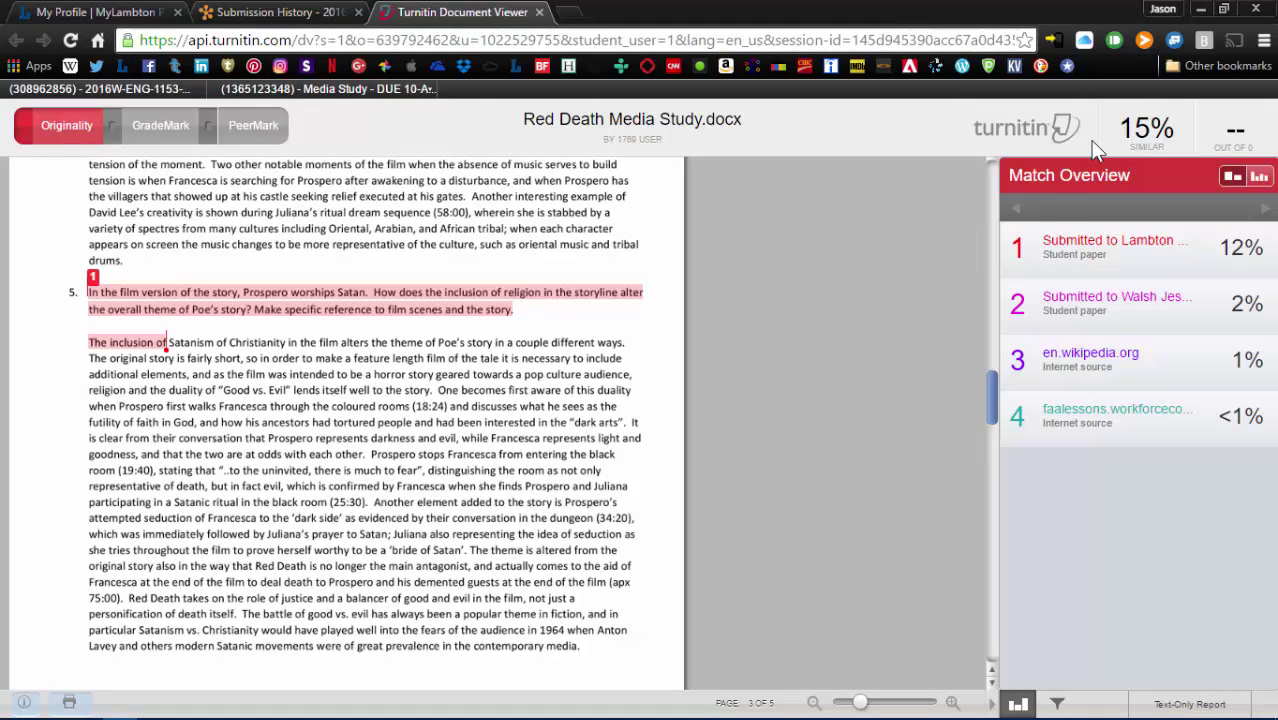
mouse_move(994, 398)
left_mouse_down()
mouse_move(987, 341)
mouse_move(984, 367)
left_mouse_up()
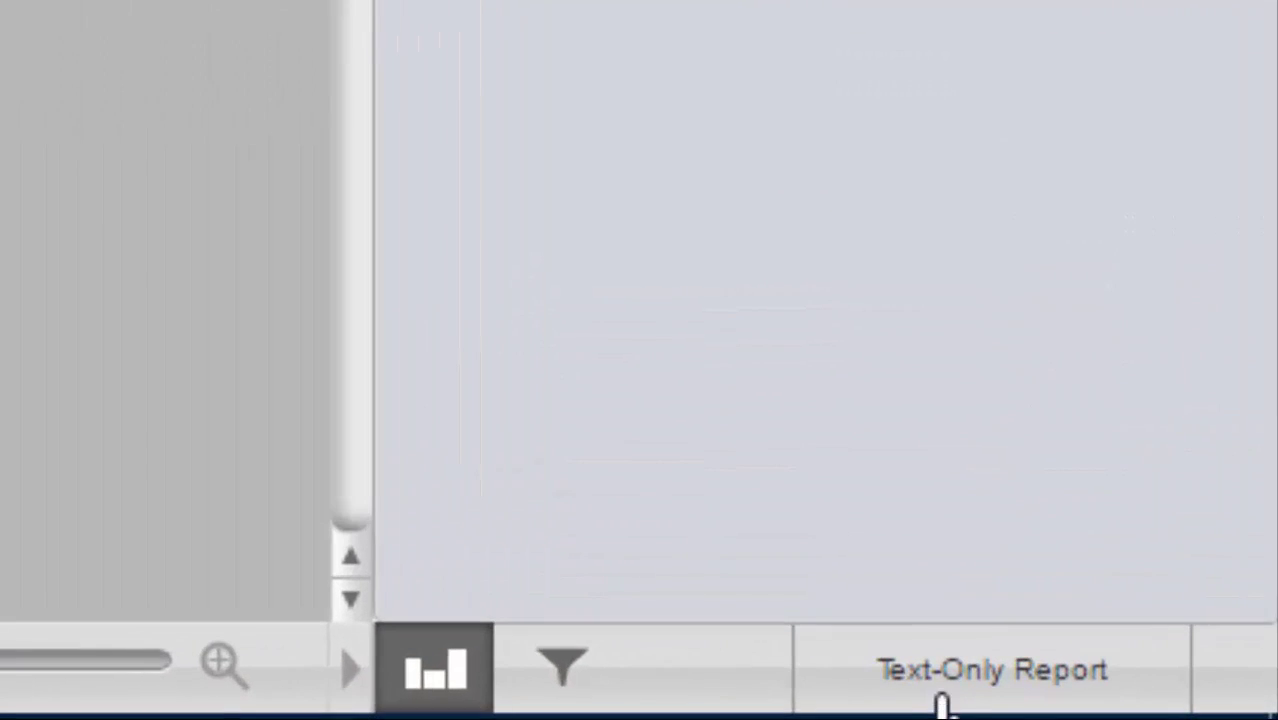
Switch to the text-only originality report showing 15% similarity, led by a 5% Lambton College paper
left_click(948, 676)
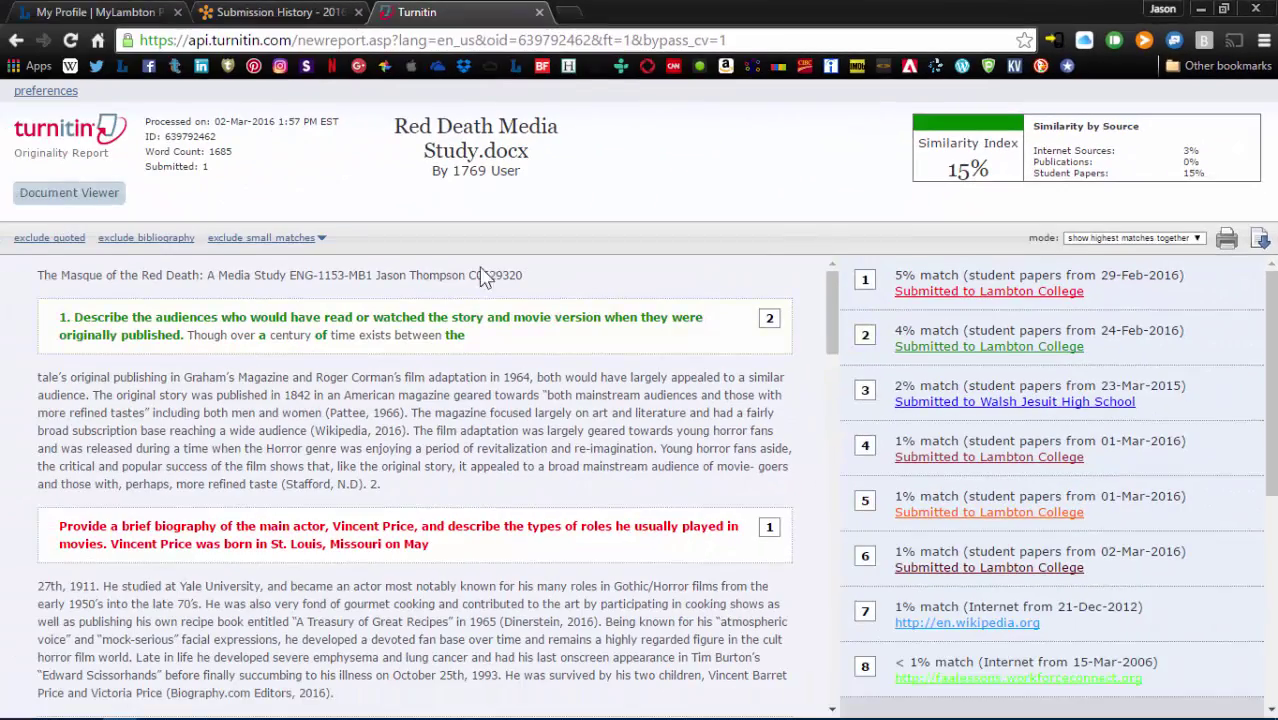
Back in the Document Viewer, list all 22 matching sources and dismiss the Lambton College notice
left_click(98, 196)
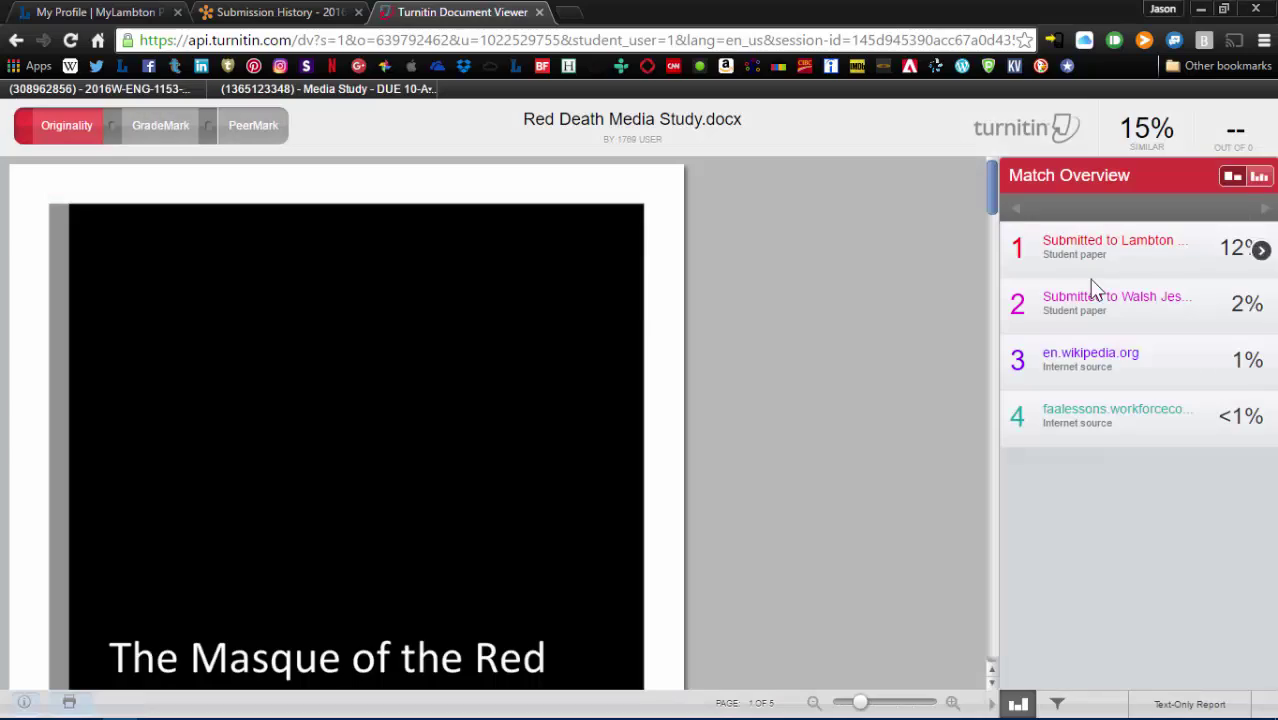
left_click_drag(990, 205, 990, 283)
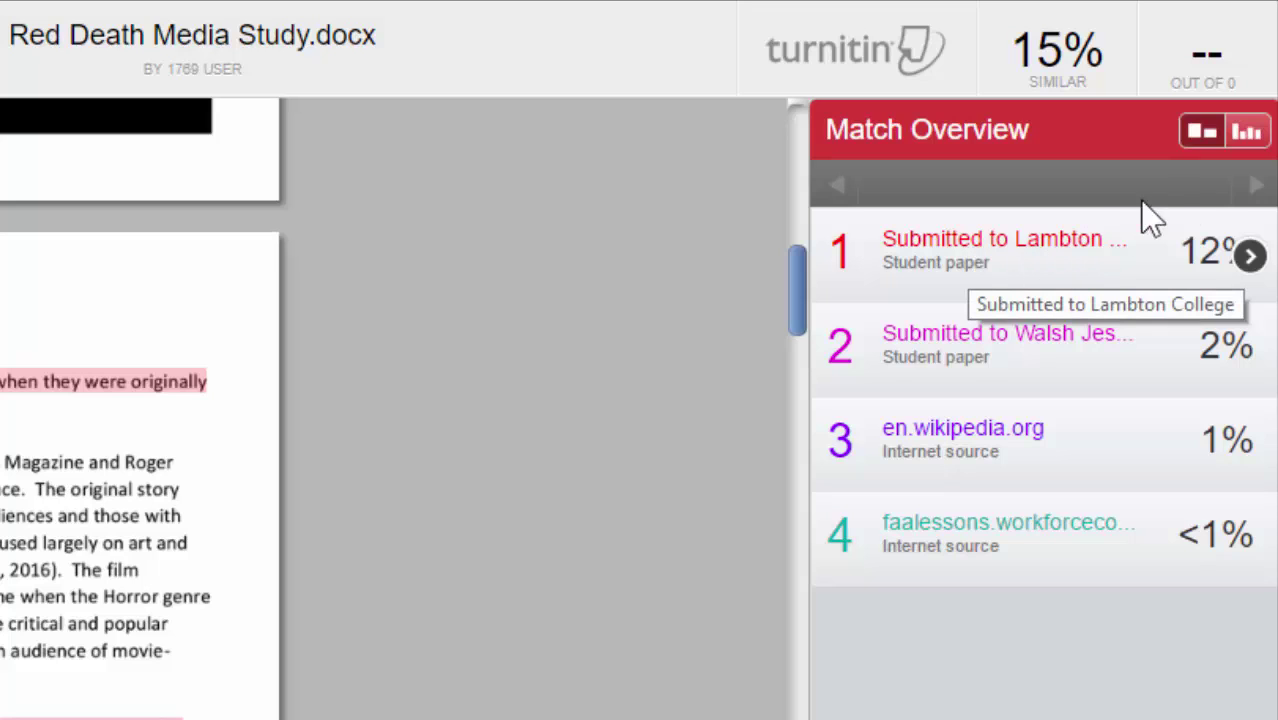
left_click(1249, 138)
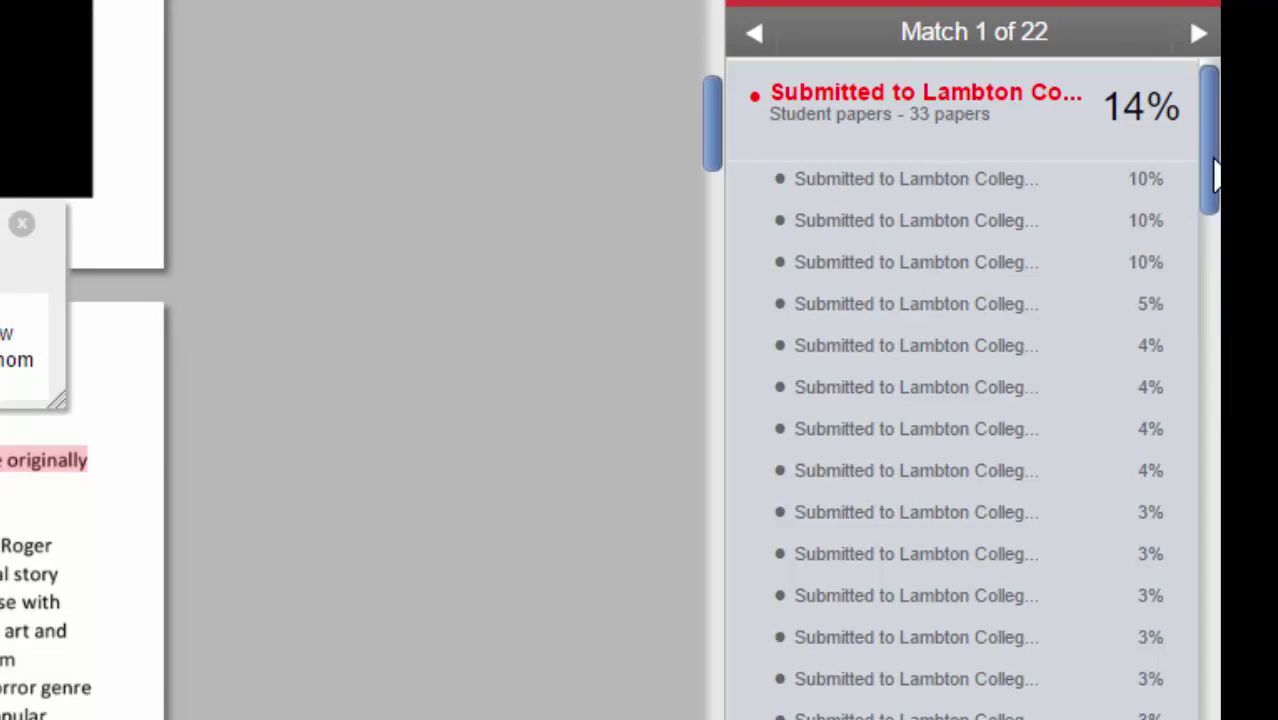
left_click_drag(1214, 177, 1214, 310)
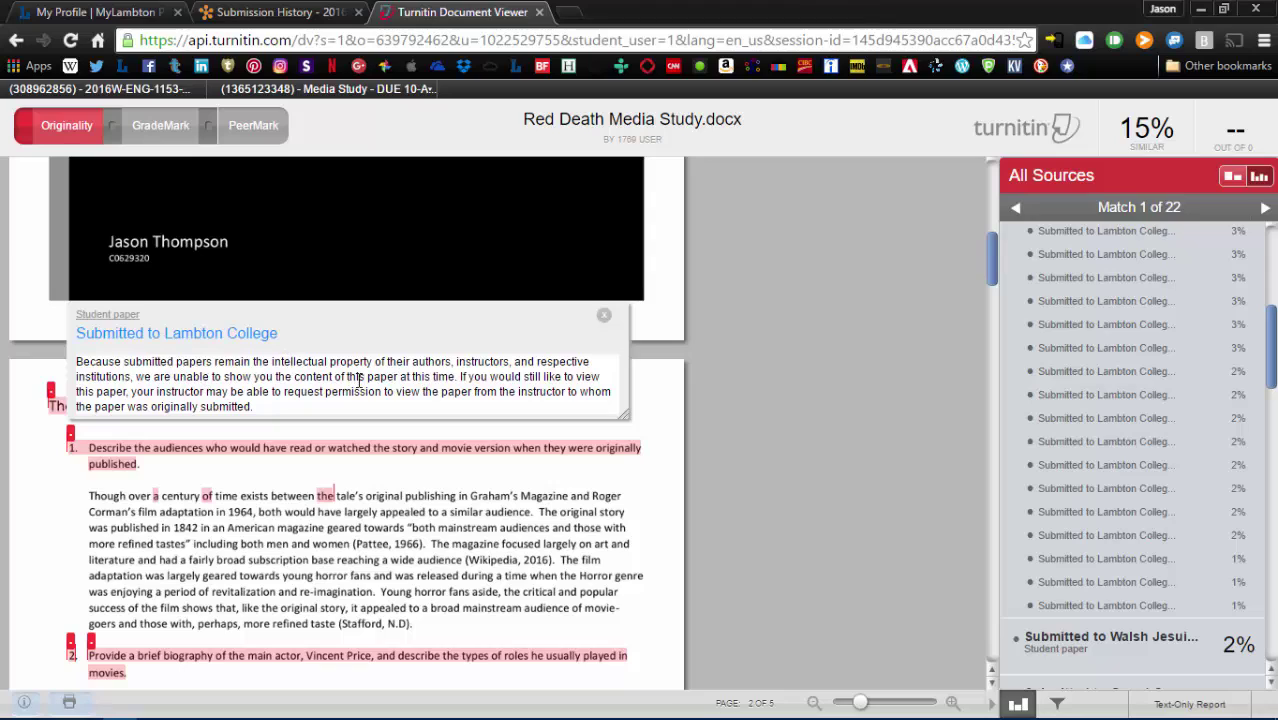
left_click(604, 316)
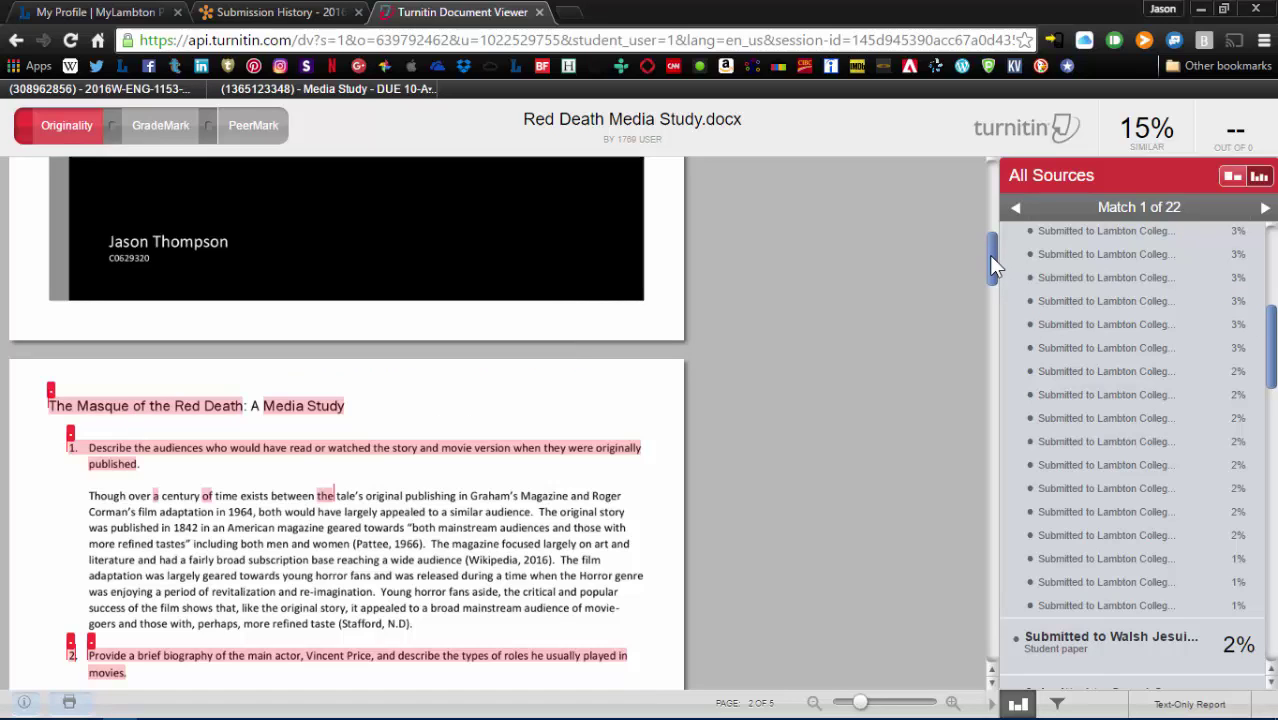
left_click_drag(991, 258, 988, 182)
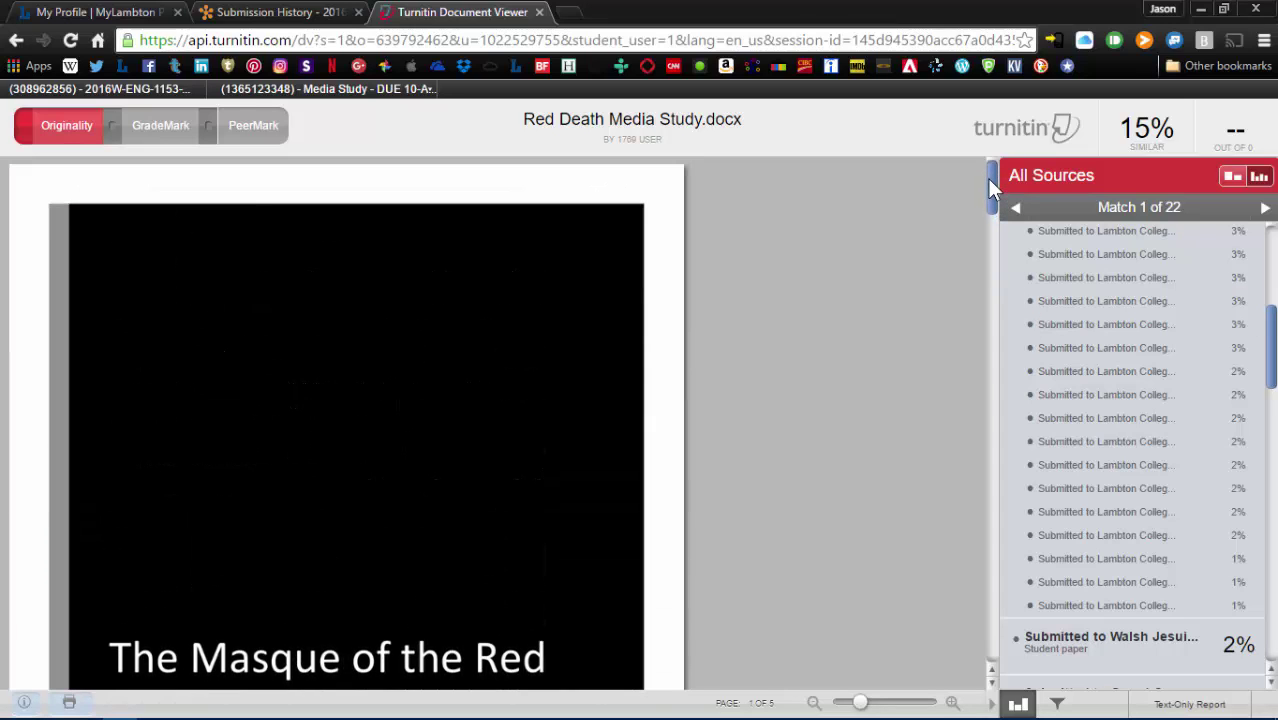